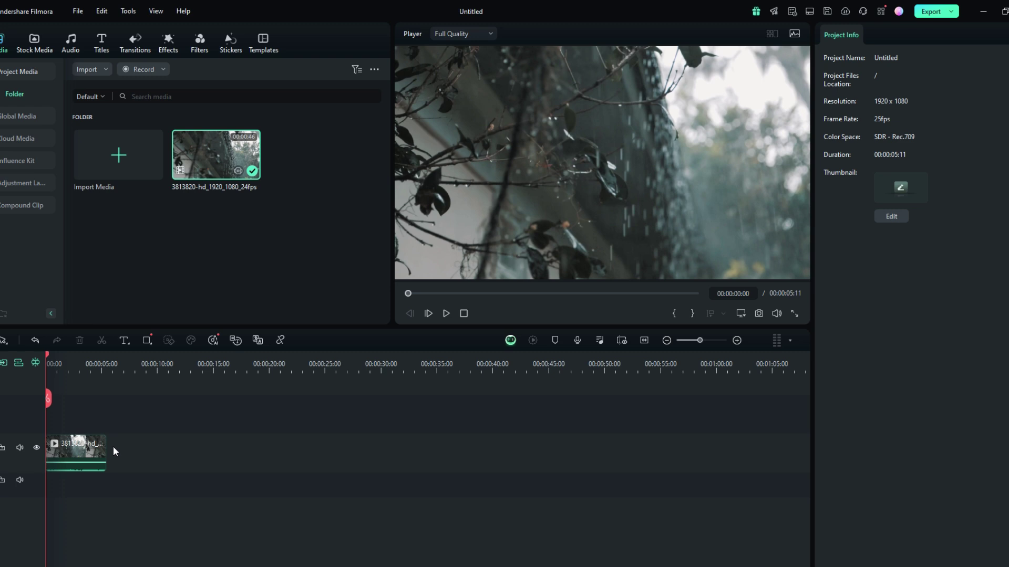
Step: Open the AI Sound Effect generator in the audio library and enter "rain" as the sound description
{"action": "left_click", "coordinate": [68, 46]}
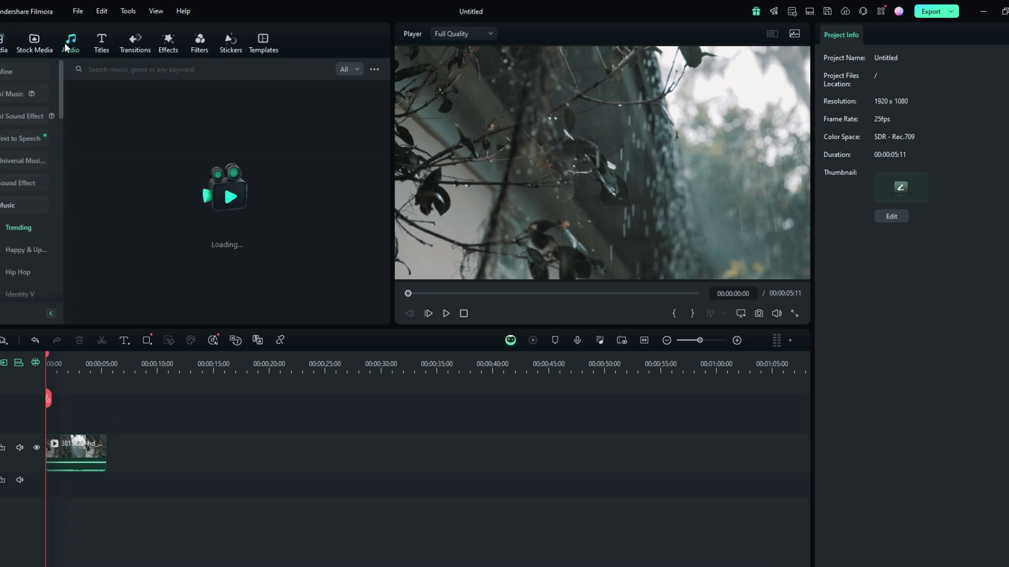
{"action": "left_click", "coordinate": [29, 112]}
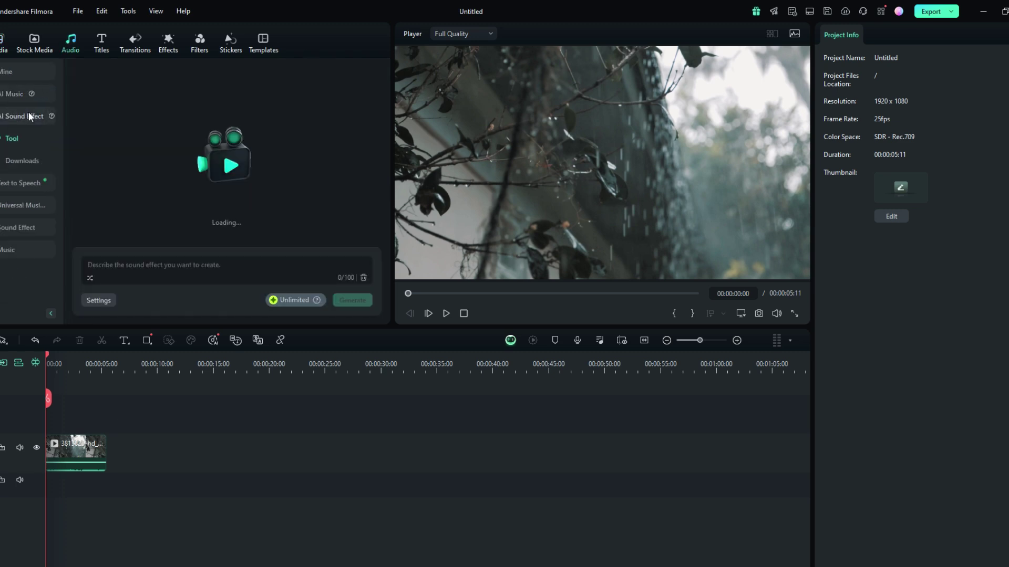
{"action": "left_click", "coordinate": [102, 265]}
{"action": "type", "text": "rain"}
{"action": "key", "text": "Return"}
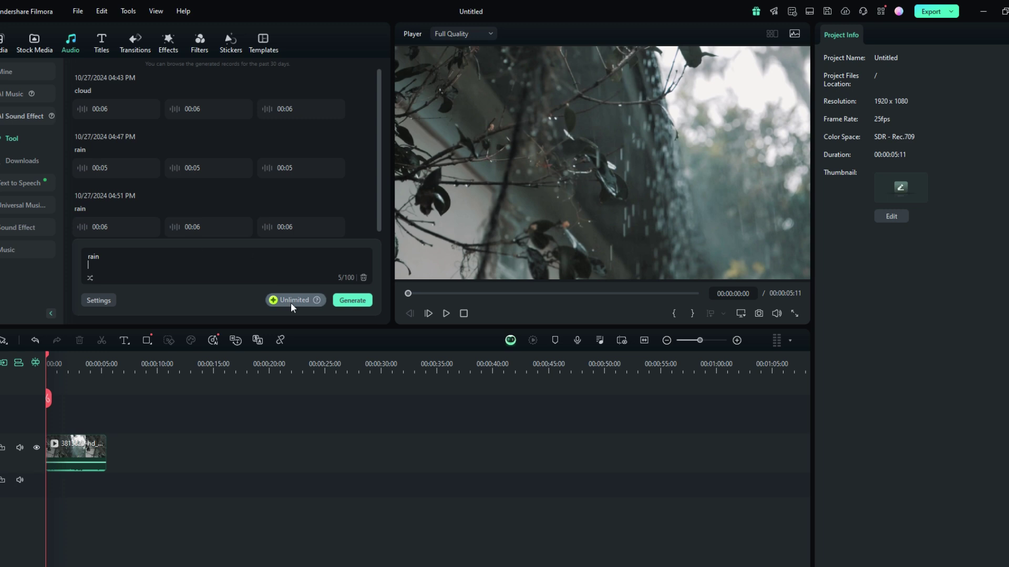
Step: Set the sound effect duration to 6 seconds and generate the rain sound effects
{"action": "left_click", "coordinate": [100, 301]}
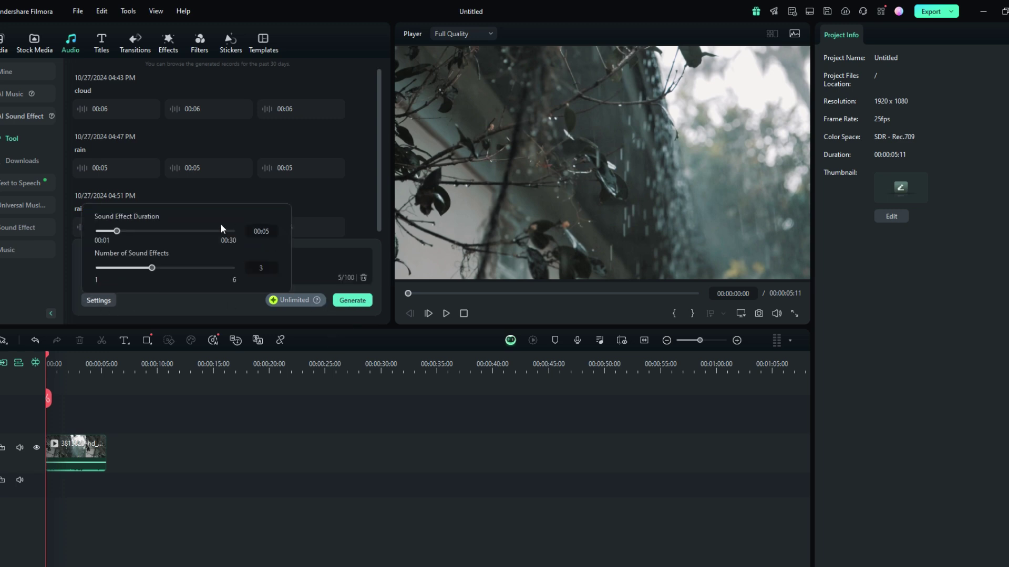
{"action": "left_click_drag", "start_coordinate": [117, 231], "coordinate": [122, 231]}
{"action": "left_click", "coordinate": [341, 300]}
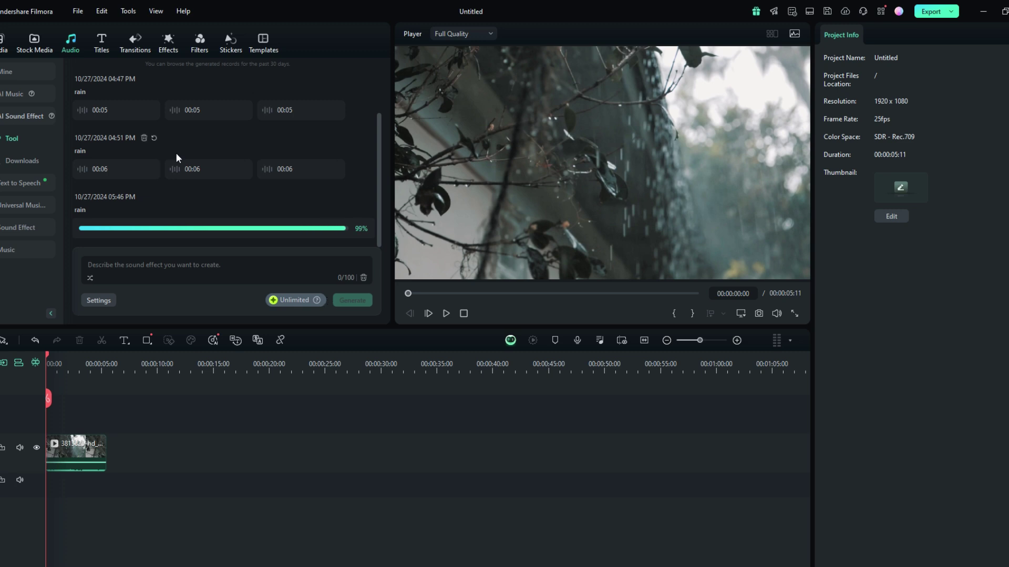
Step: Preview the three newly generated rain sound effects one after another
{"action": "mouse_move", "coordinate": [198, 177]}
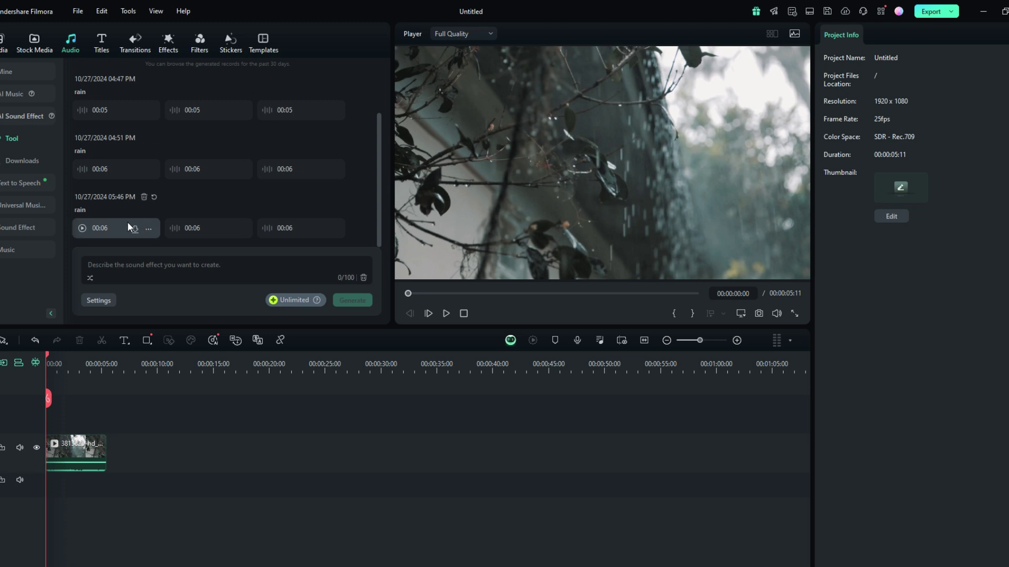
{"action": "left_click", "coordinate": [109, 226]}
{"action": "mouse_move", "coordinate": [172, 218]}
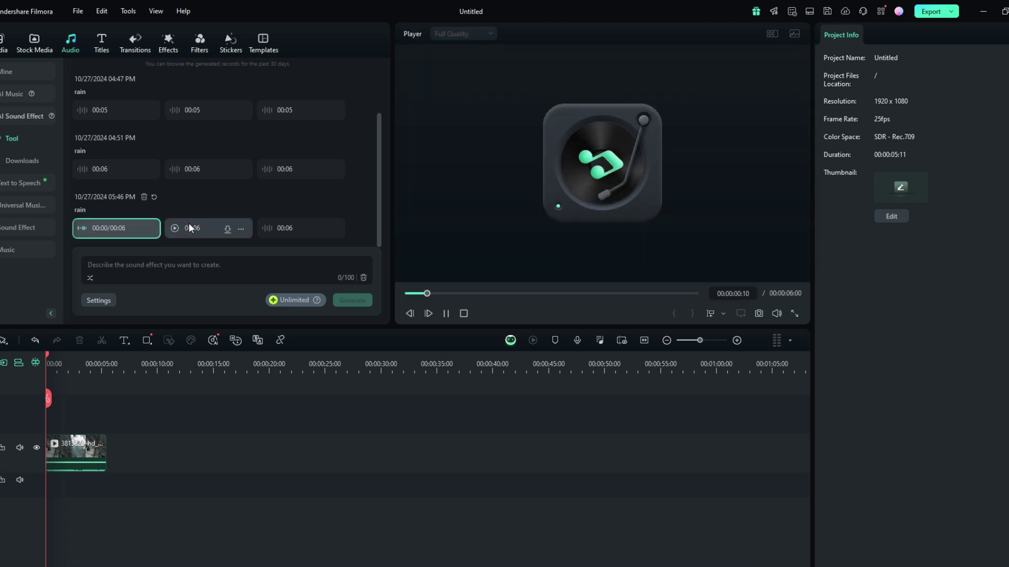
{"action": "left_click", "coordinate": [189, 222]}
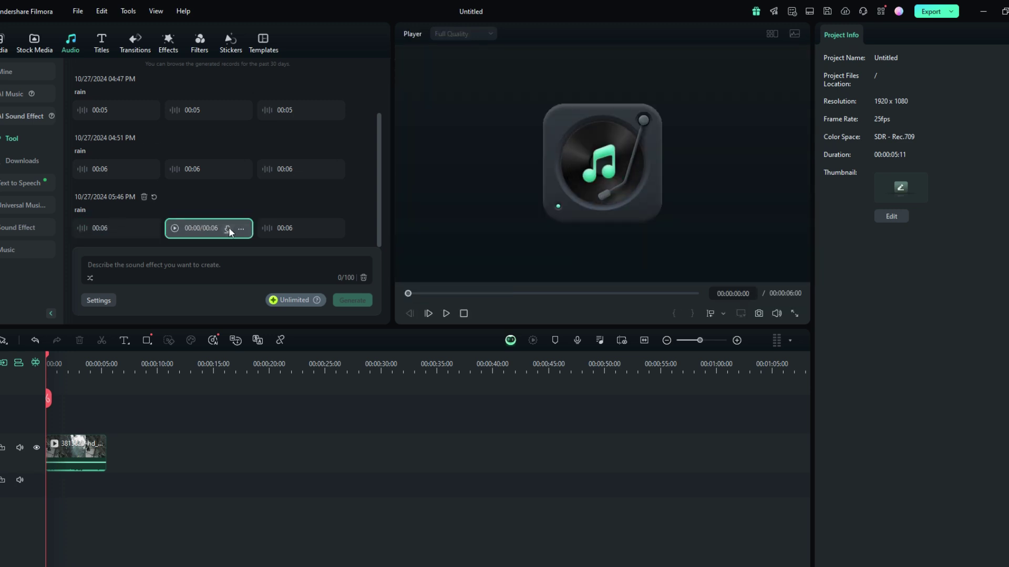
{"action": "left_click", "coordinate": [279, 227]}
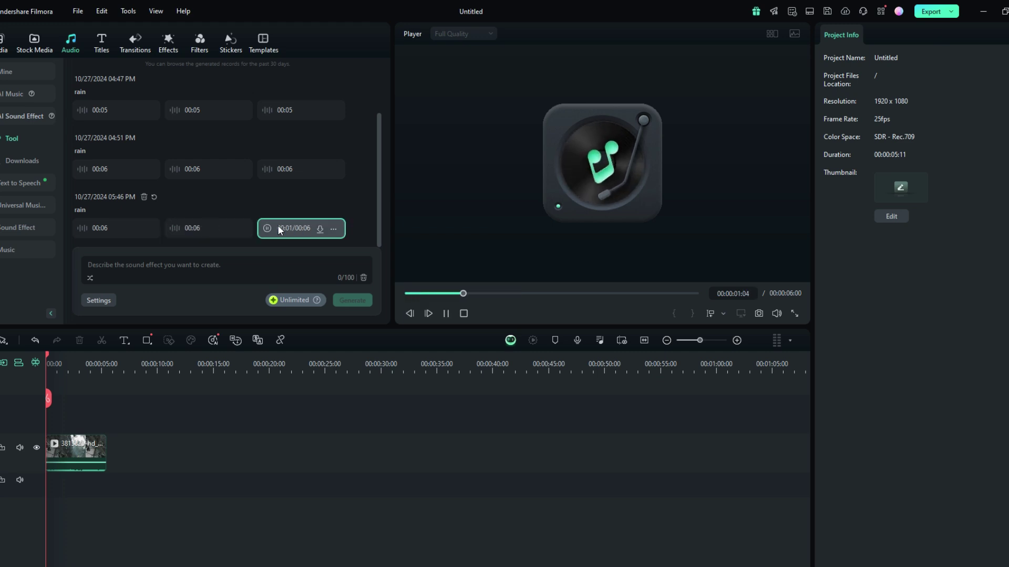
Step: Add the first newly generated rain sound to the audio track beneath the video clip
{"action": "left_click", "coordinate": [115, 225]}
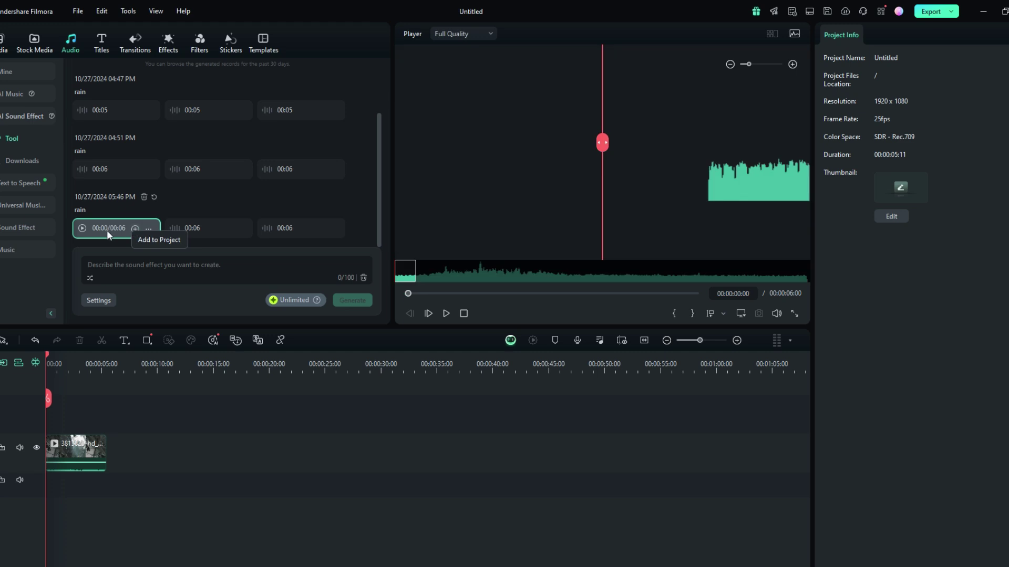
{"action": "left_click", "coordinate": [134, 229]}
{"action": "left_click", "coordinate": [78, 482]}
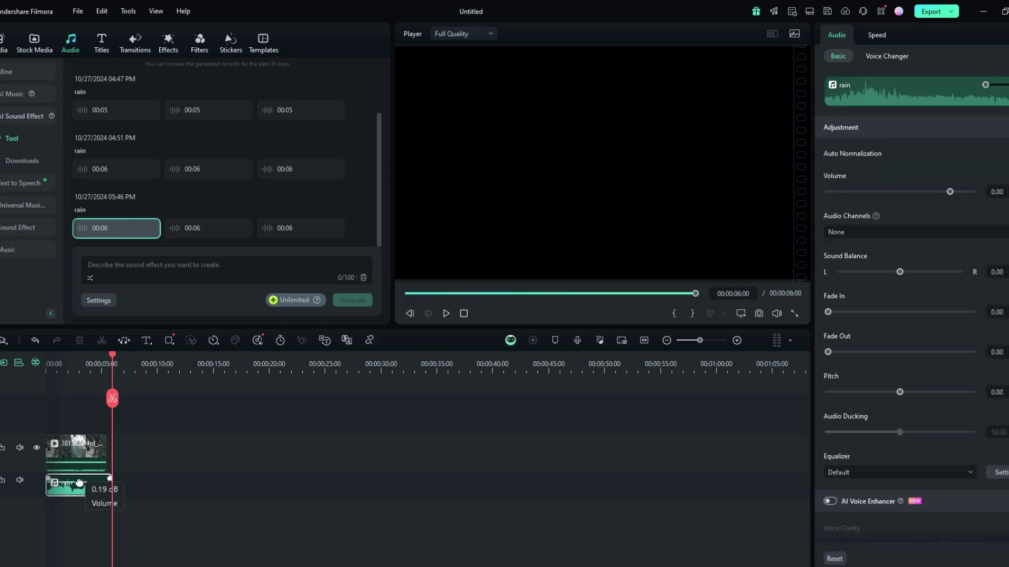
{"action": "left_click_drag", "start_coordinate": [109, 478], "coordinate": [87, 479]}
{"action": "left_click", "coordinate": [52, 418]}
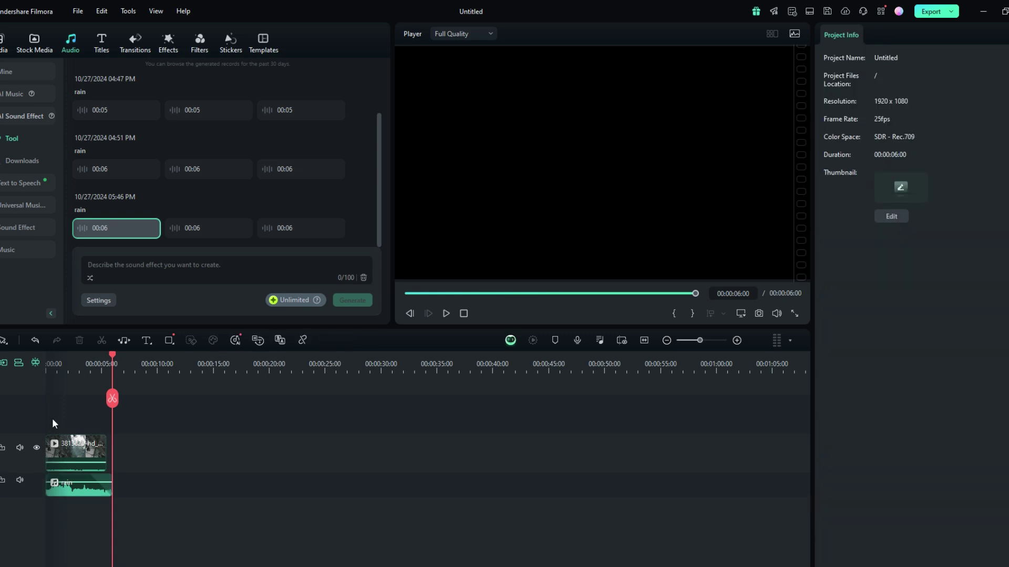
Step: Play the timeline from the start and trim the end of the rain sound to match the video clip
{"action": "left_click_drag", "start_coordinate": [114, 354], "coordinate": [40, 351]}
{"action": "key", "text": "space"}
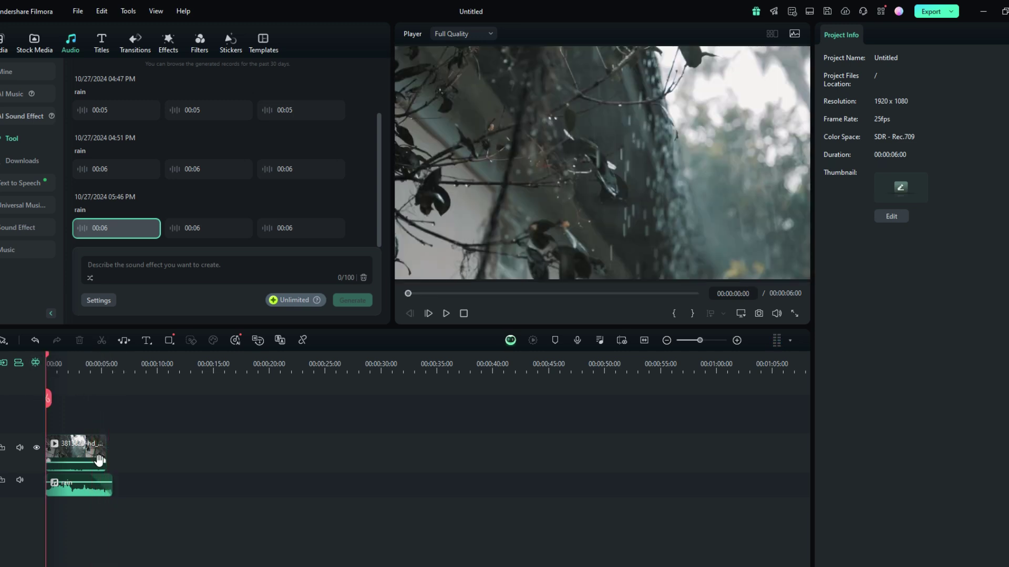
{"action": "left_click", "coordinate": [100, 485]}
{"action": "left_click_drag", "start_coordinate": [108, 480], "coordinate": [106, 479]}
{"action": "key", "text": "space"}
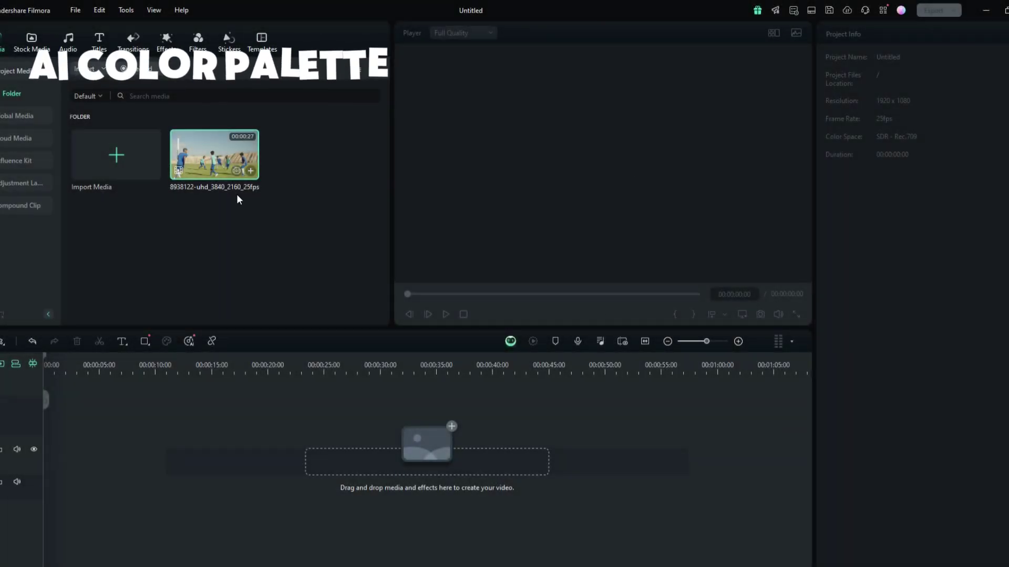
Step: Place the 8938122-uhd_3840_2160_25fps clip at the timeline start, keep the project settings at 1920 x 1080 25fps, and play its opening seconds
{"action": "left_click_drag", "start_coordinate": [219, 154], "coordinate": [45, 455]}
{"action": "left_click", "coordinate": [567, 309]}
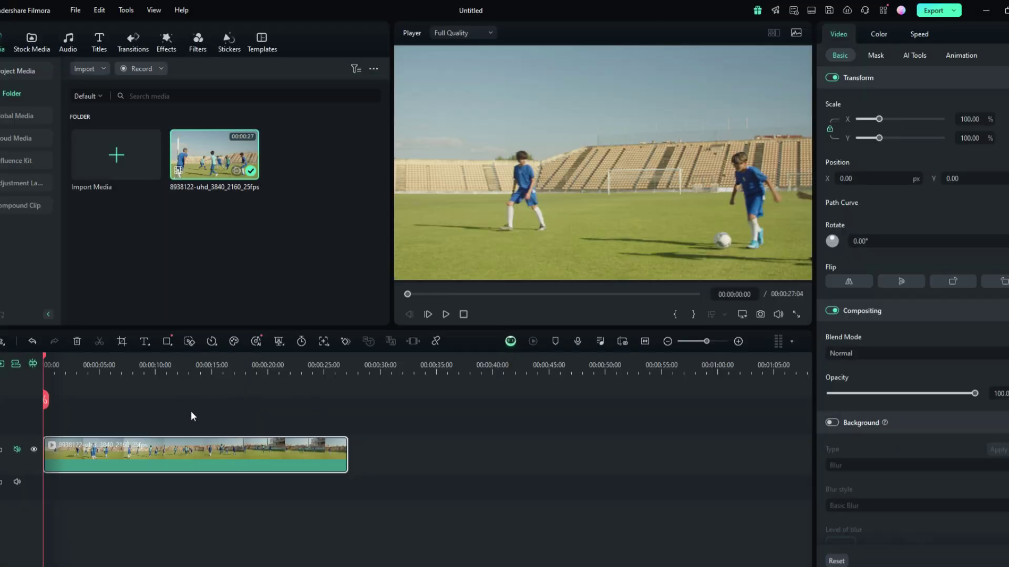
{"action": "key", "text": "space"}
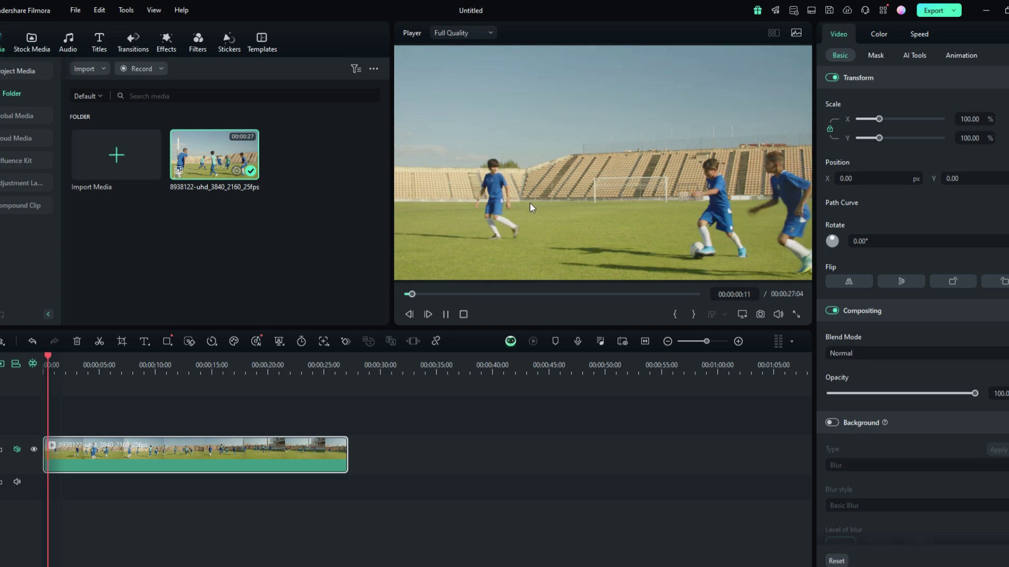
{"action": "key", "text": "space"}
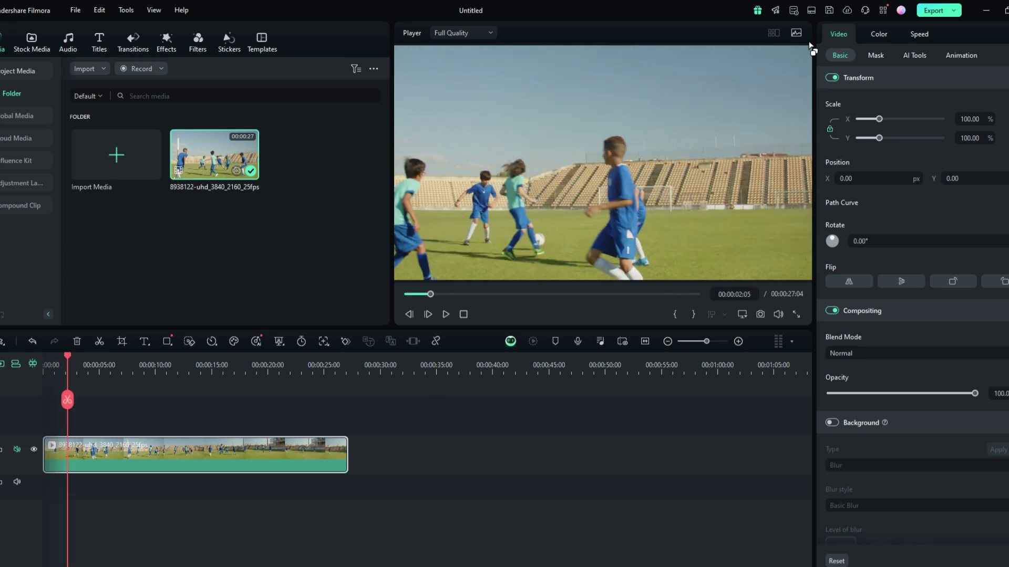
Step: Look through the football clip's basic color adjustments and enable AI Color Palette
{"action": "left_click", "coordinate": [879, 35]}
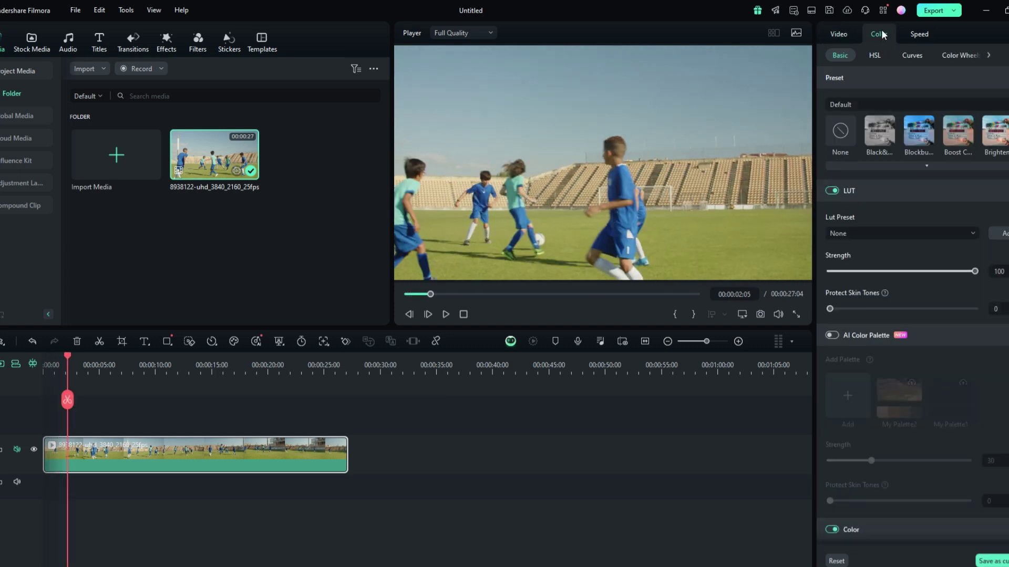
{"action": "scroll", "coordinate": [867, 402], "scroll_direction": "down", "scroll_amount": 5}
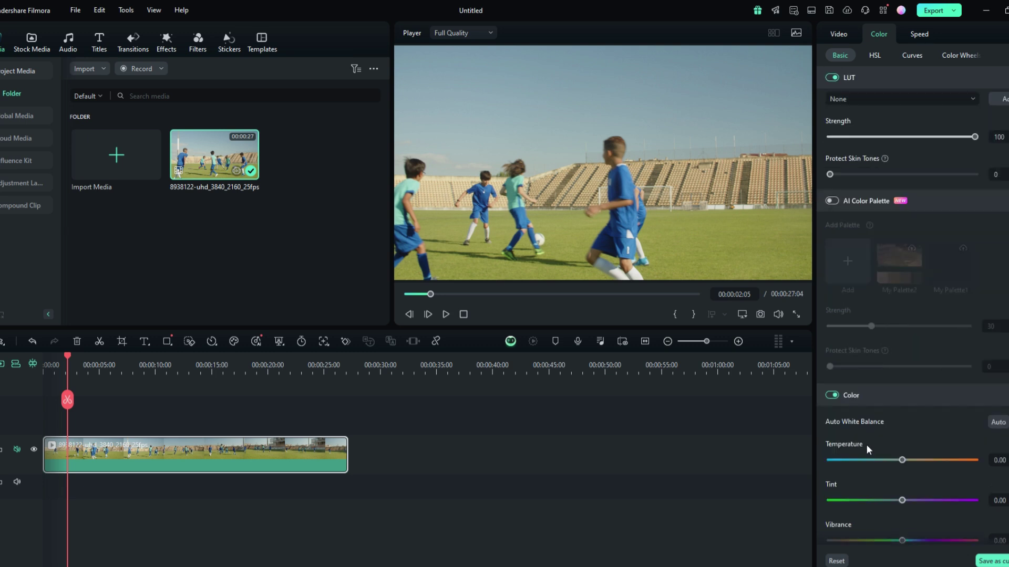
{"action": "scroll", "coordinate": [866, 444], "scroll_direction": "down", "scroll_amount": 6}
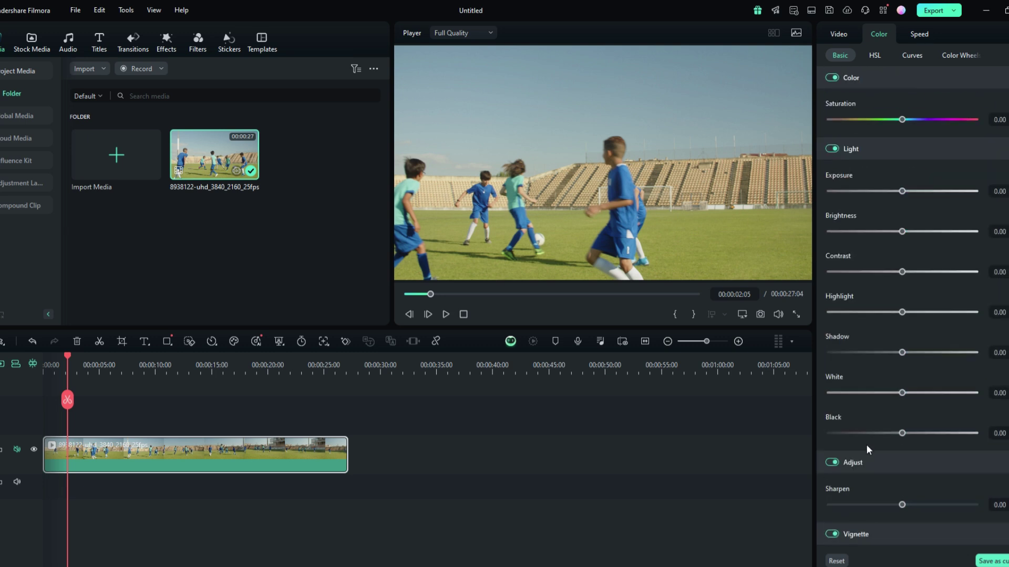
{"action": "scroll", "coordinate": [866, 444], "scroll_direction": "up", "scroll_amount": 5}
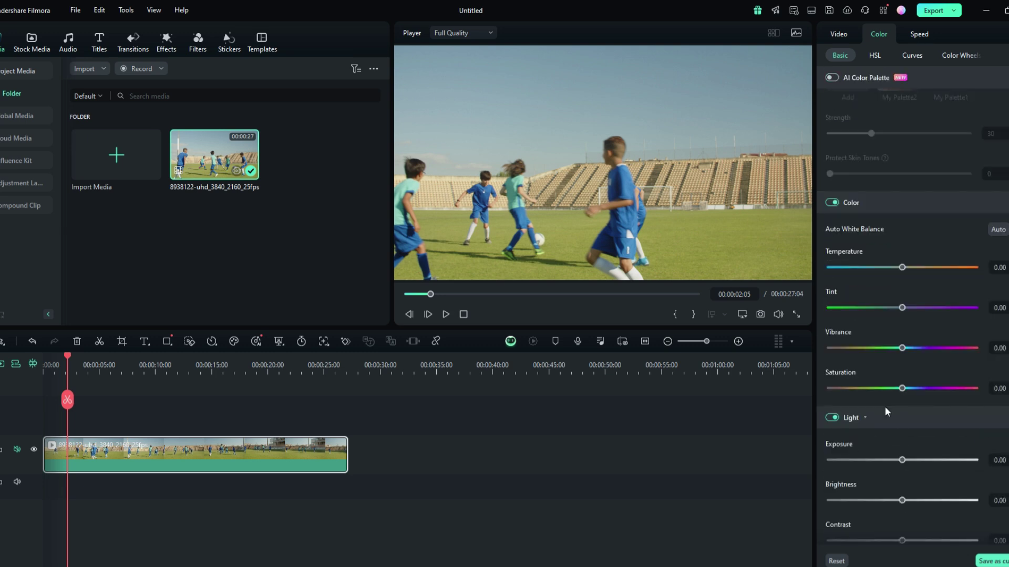
{"action": "scroll", "coordinate": [848, 119], "scroll_direction": "up", "scroll_amount": 5}
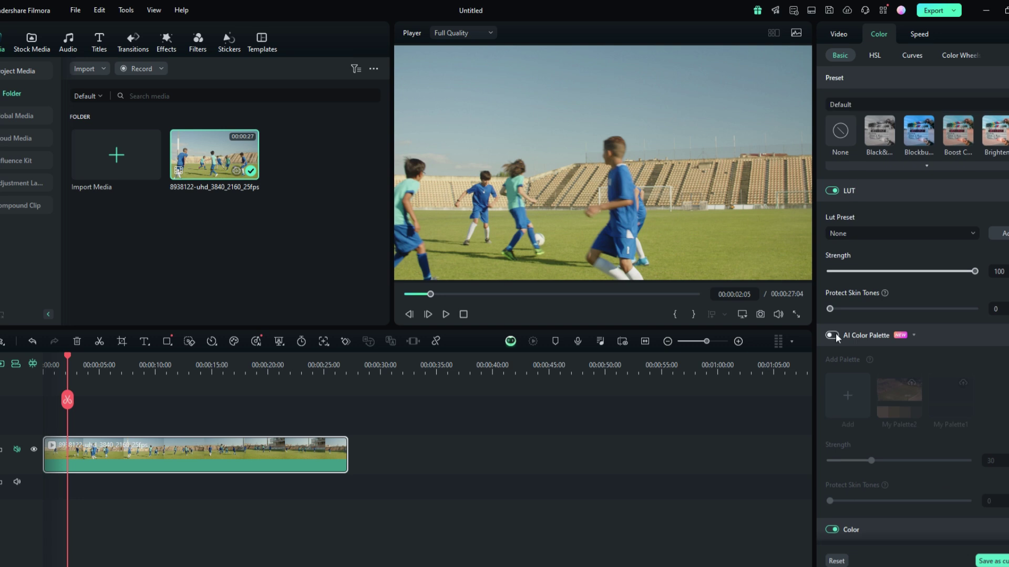
{"action": "left_click", "coordinate": [832, 335]}
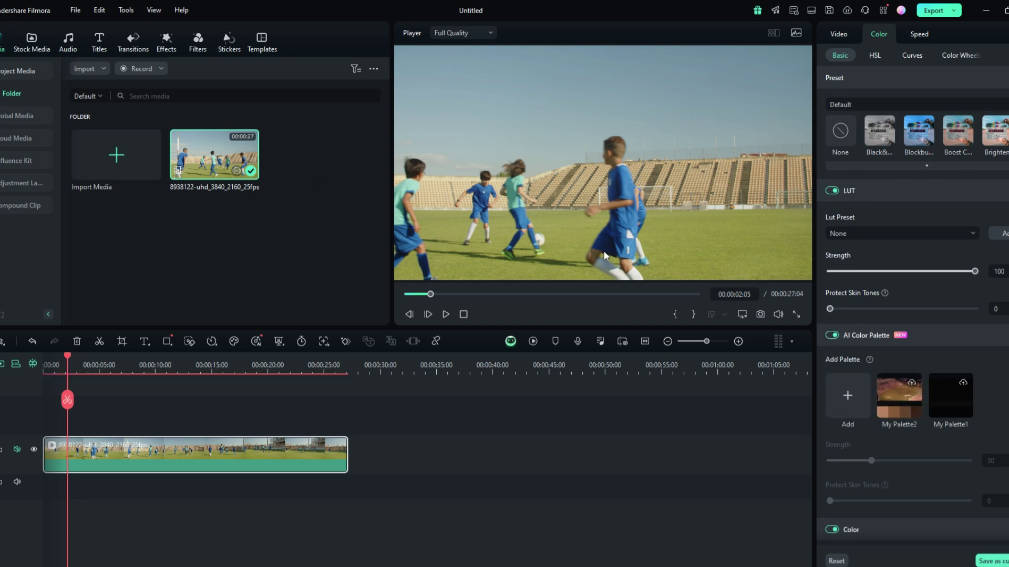
Step: Generate a new color palette from the local stadium footage as reference, then save and apply it to the football clip
{"action": "left_click", "coordinate": [848, 396]}
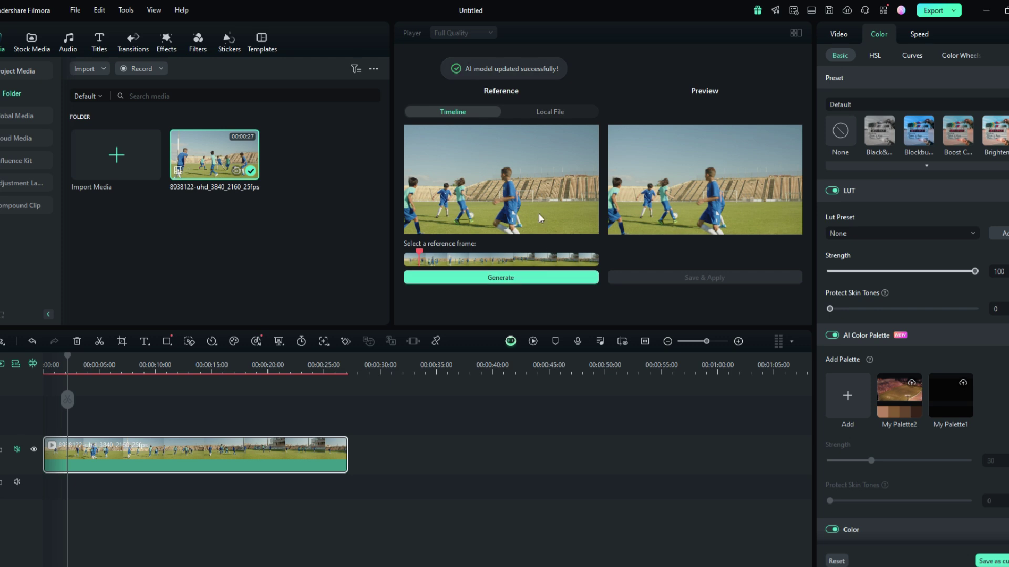
{"action": "left_click", "coordinate": [549, 112]}
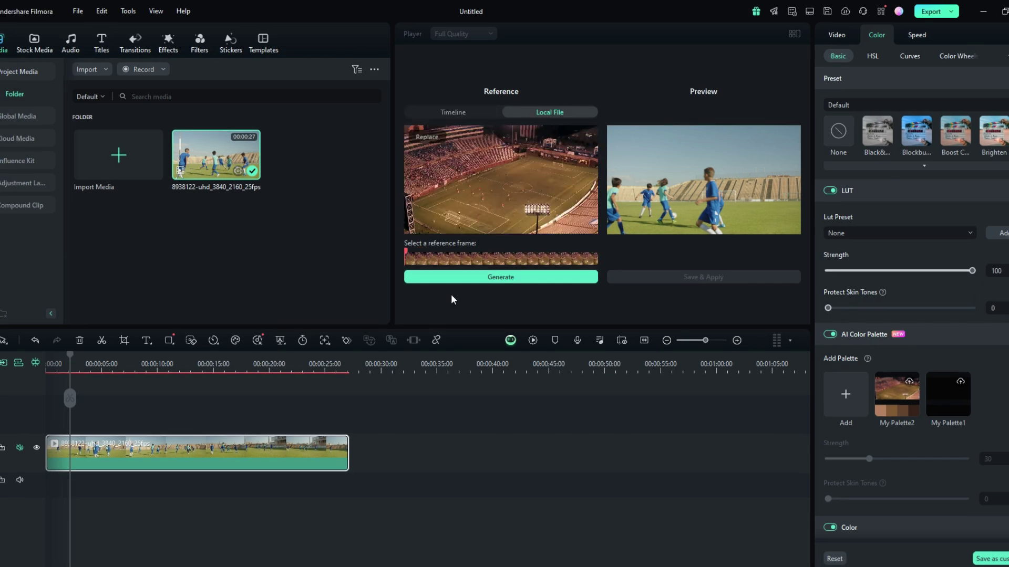
{"action": "left_click", "coordinate": [499, 279]}
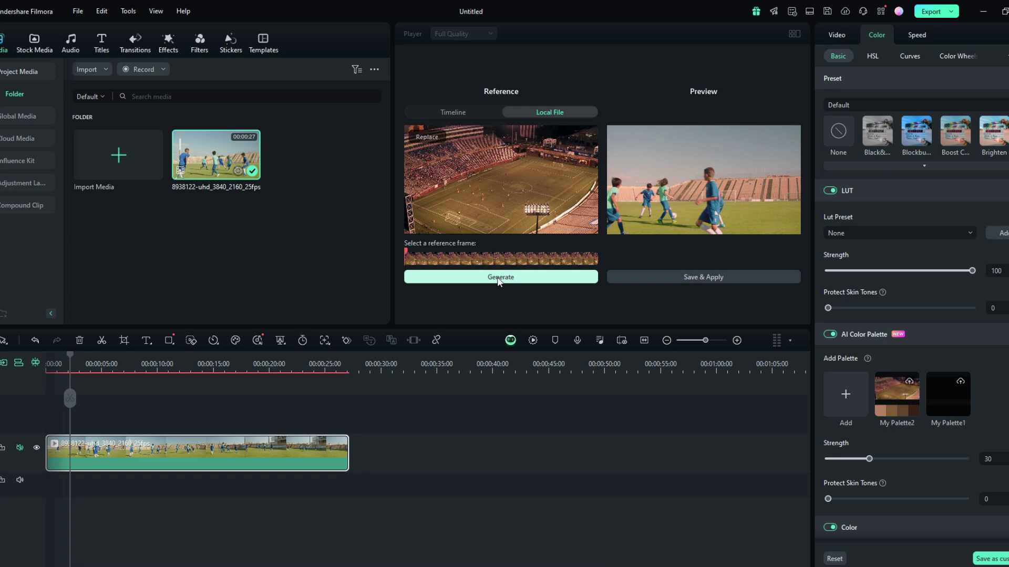
{"action": "left_click", "coordinate": [685, 275]}
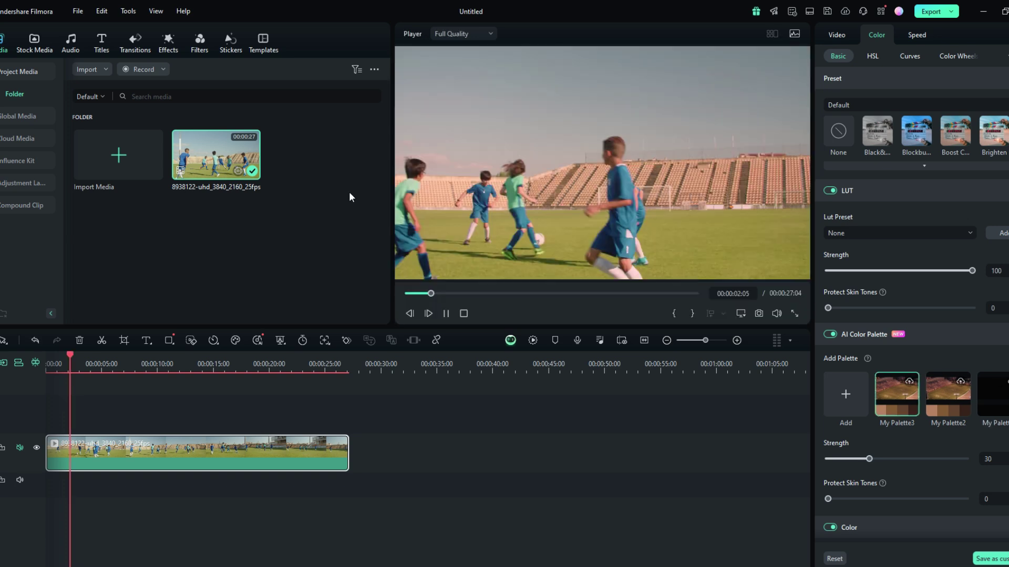
{"action": "left_click", "coordinate": [442, 313]}
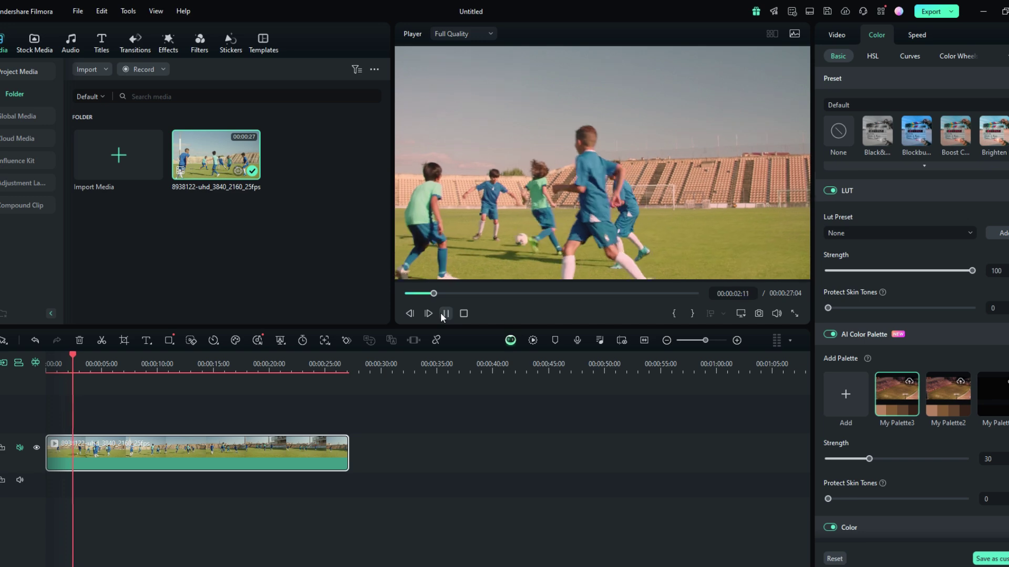
Step: Place the original football clip again directly after the graded one, keeping the project at 1920 x 1080 25fps, and play the timeline
{"action": "left_click_drag", "start_coordinate": [216, 155], "coordinate": [368, 452]}
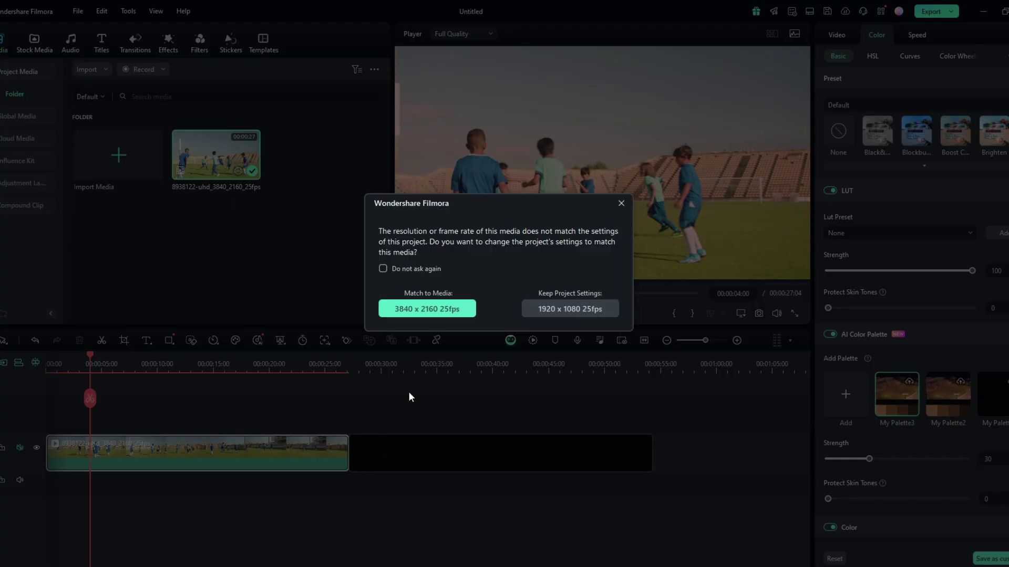
{"action": "left_click", "coordinate": [558, 308]}
{"action": "key", "text": "space"}
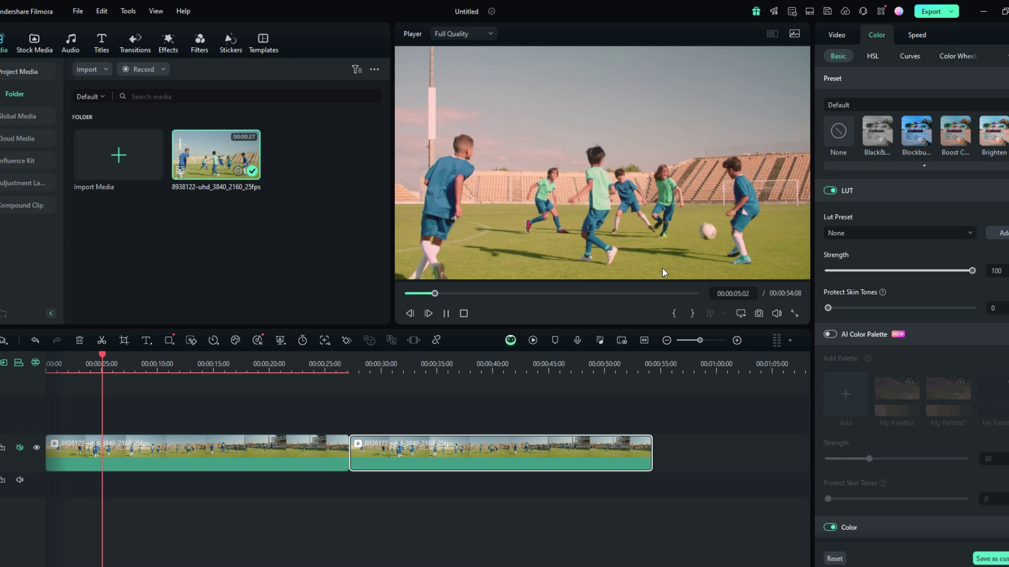
{"action": "left_click", "coordinate": [463, 410]}
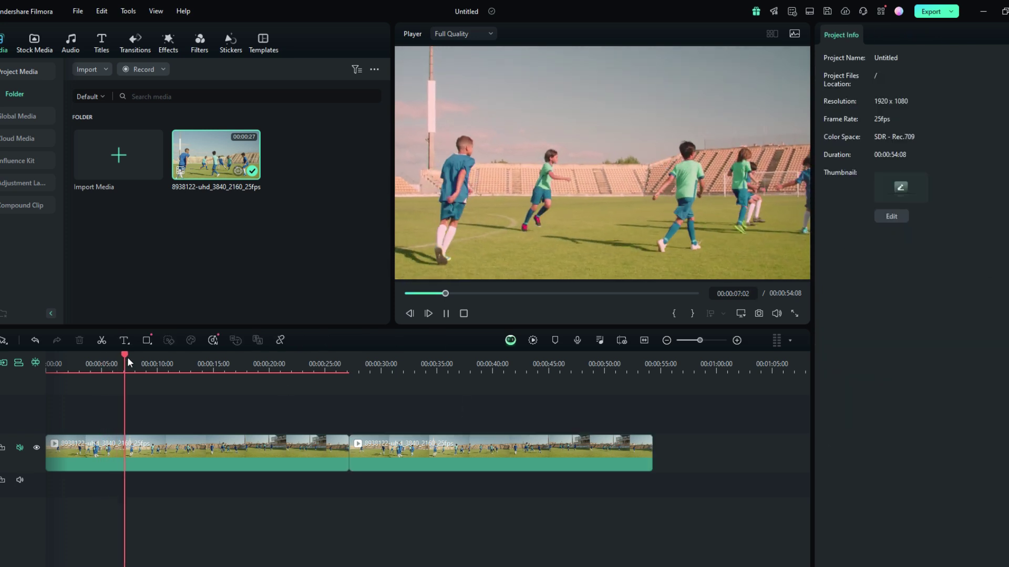
{"action": "scroll", "coordinate": [143, 362], "scroll_direction": "up", "scroll_amount": 3}
{"action": "scroll", "coordinate": [143, 362], "scroll_direction": "down", "scroll_amount": 3}
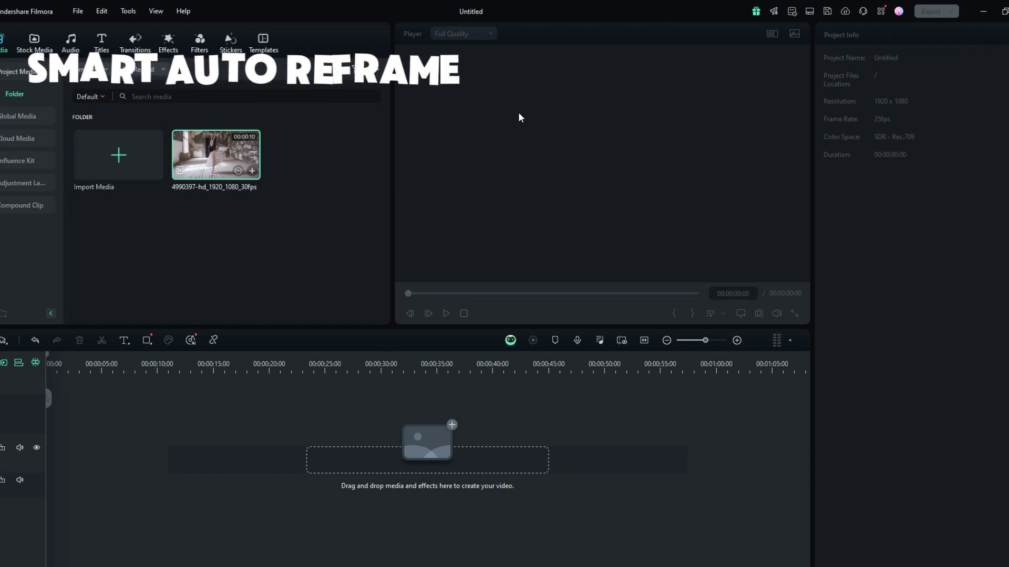
Step: Open the 4990397-hd_1920_1080_30fps dancer clip in Auto Reframe and analyze it at a 9:16 aspect ratio with Auto motion speed
{"action": "right_click", "coordinate": [250, 141]}
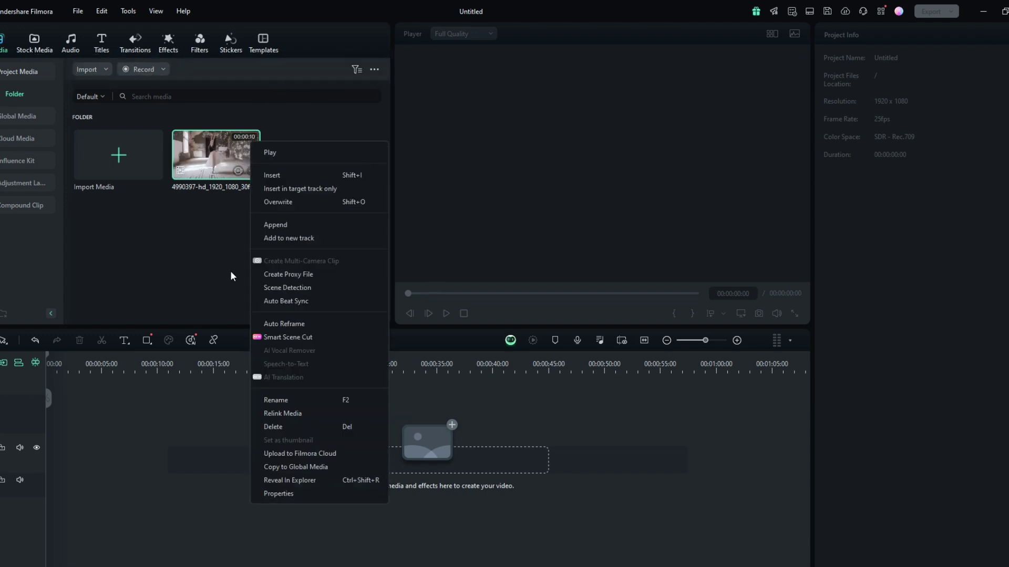
{"action": "left_click", "coordinate": [176, 297]}
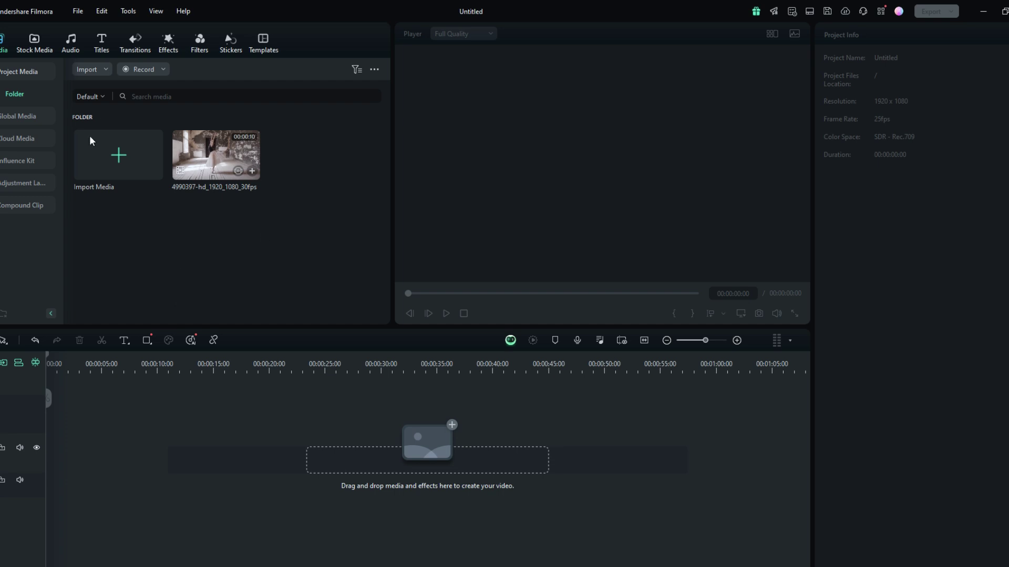
{"action": "left_click", "coordinate": [226, 145]}
{"action": "right_click", "coordinate": [226, 145]}
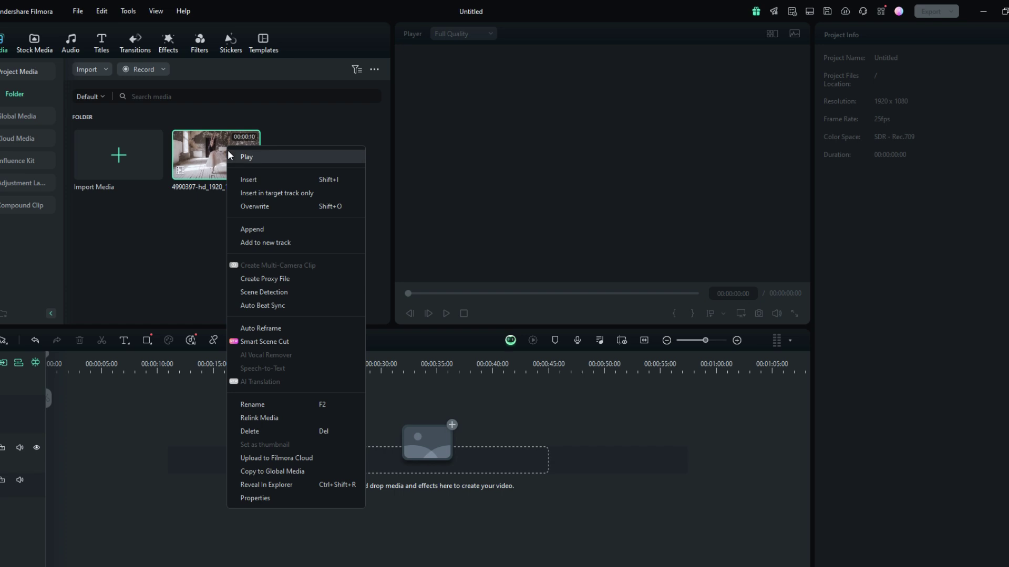
{"action": "left_click", "coordinate": [253, 329]}
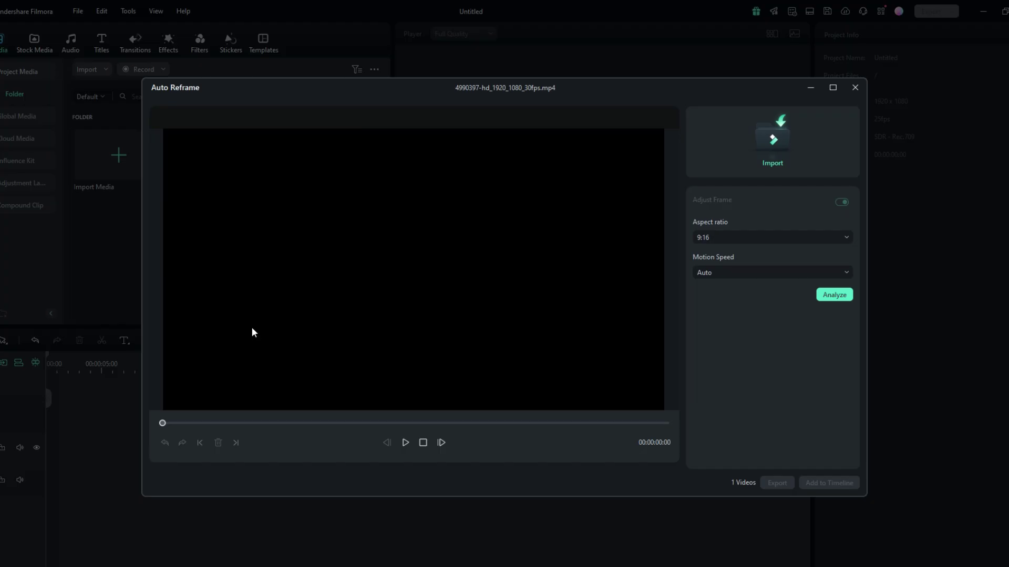
{"action": "left_click", "coordinate": [702, 236]}
{"action": "left_click", "coordinate": [714, 258]}
{"action": "left_click", "coordinate": [828, 297]}
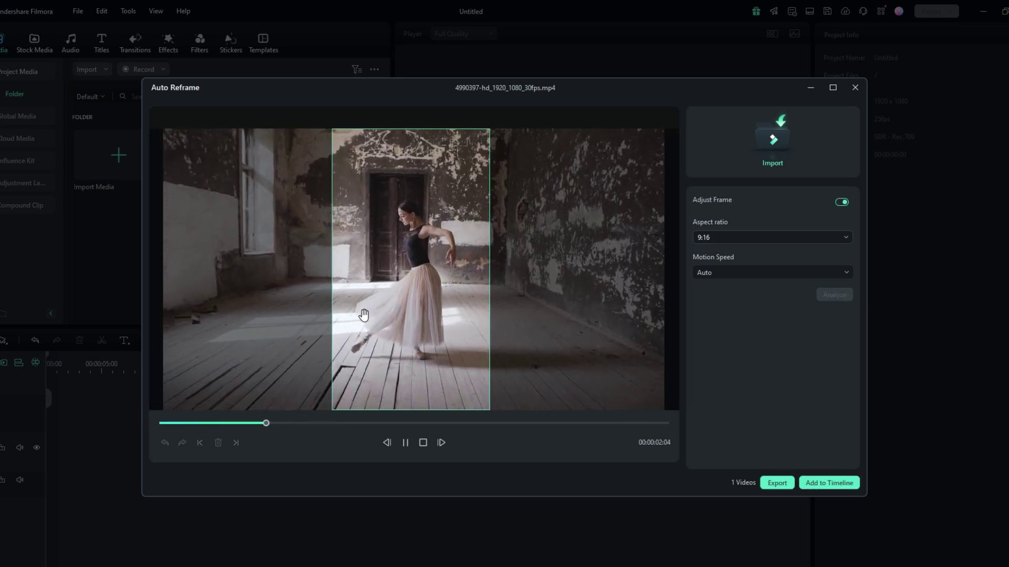
Step: Reposition the 9:16 crop frame around the dancer at several moments between about 3 and 7 seconds
{"action": "left_click_drag", "start_coordinate": [396, 314], "coordinate": [446, 296]}
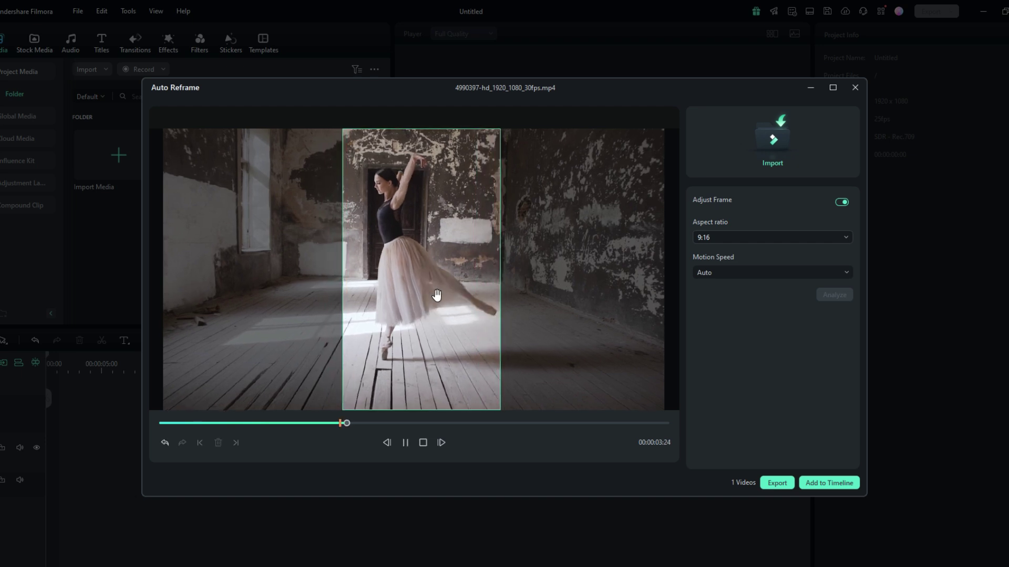
{"action": "left_click", "coordinate": [468, 291]}
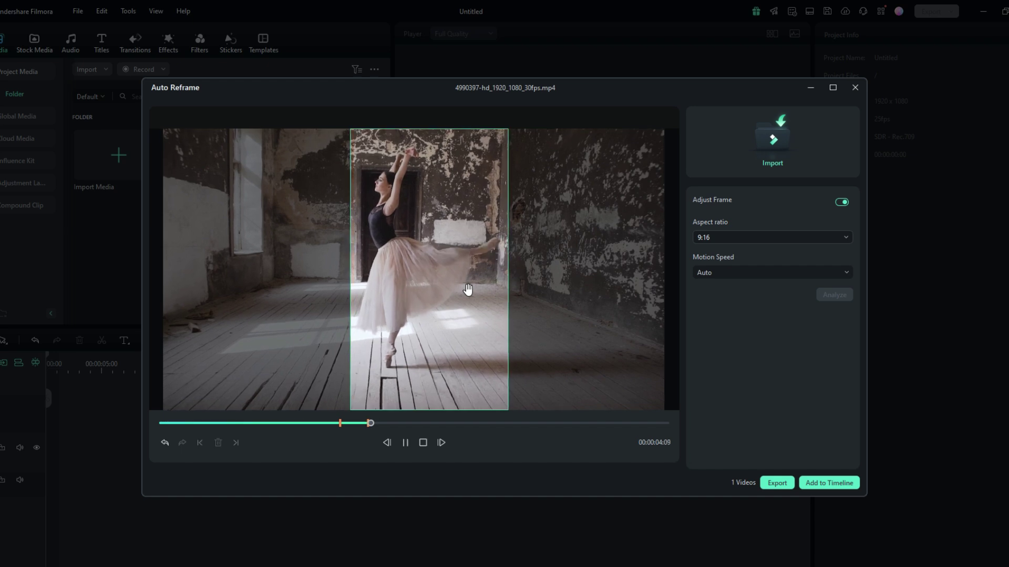
{"action": "key", "text": "space"}
{"action": "left_click_drag", "start_coordinate": [466, 291], "coordinate": [489, 291]}
{"action": "key", "text": "space"}
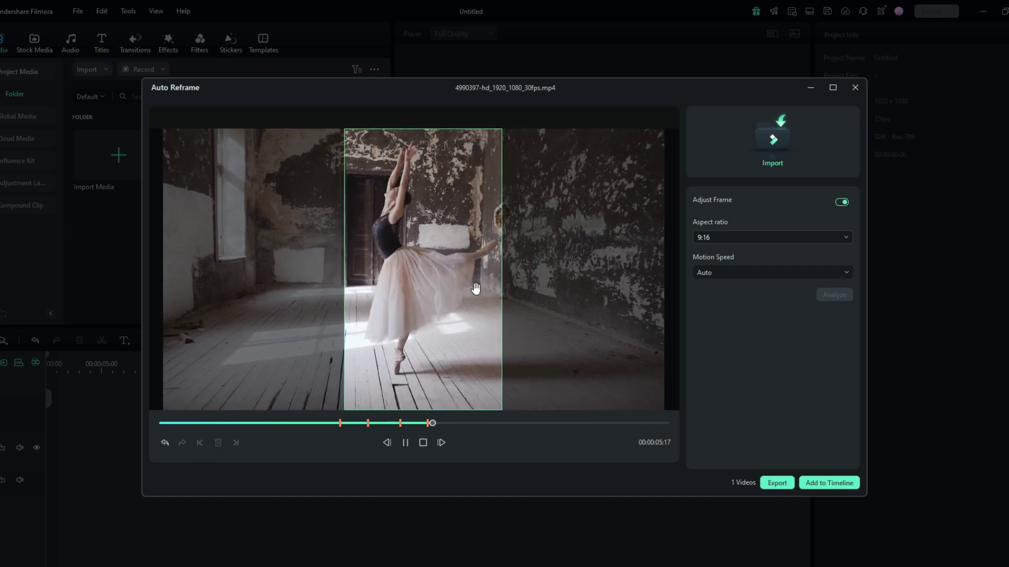
{"action": "key", "text": "space"}
{"action": "left_click", "coordinate": [496, 290]}
{"action": "key", "text": "space"}
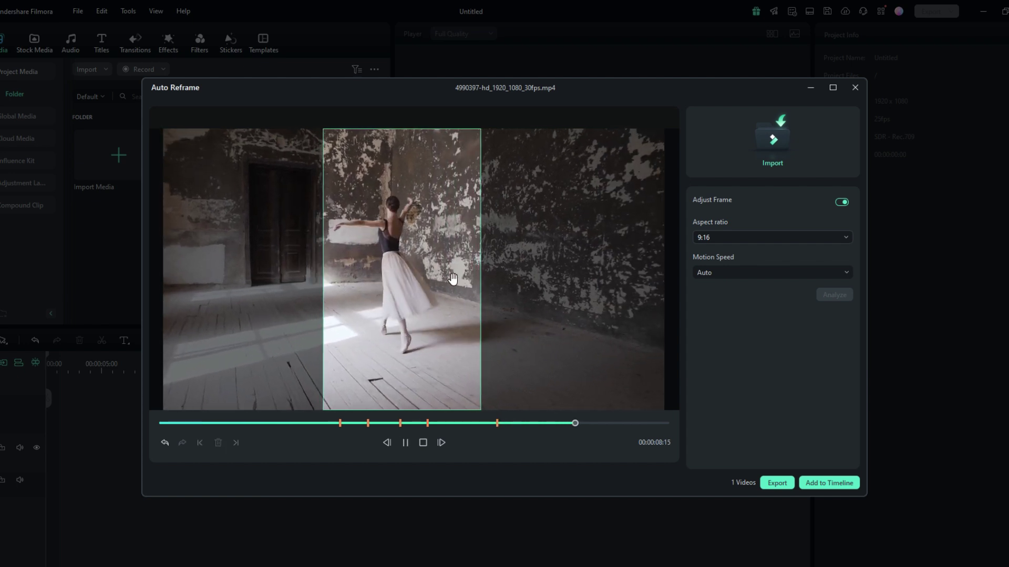
Step: Reposition the crop frame on the dancer at several moments from about 8 seconds to the end, and replay the reframed video
{"action": "key", "text": "space"}
{"action": "left_click", "coordinate": [424, 272]}
{"action": "key", "text": "space"}
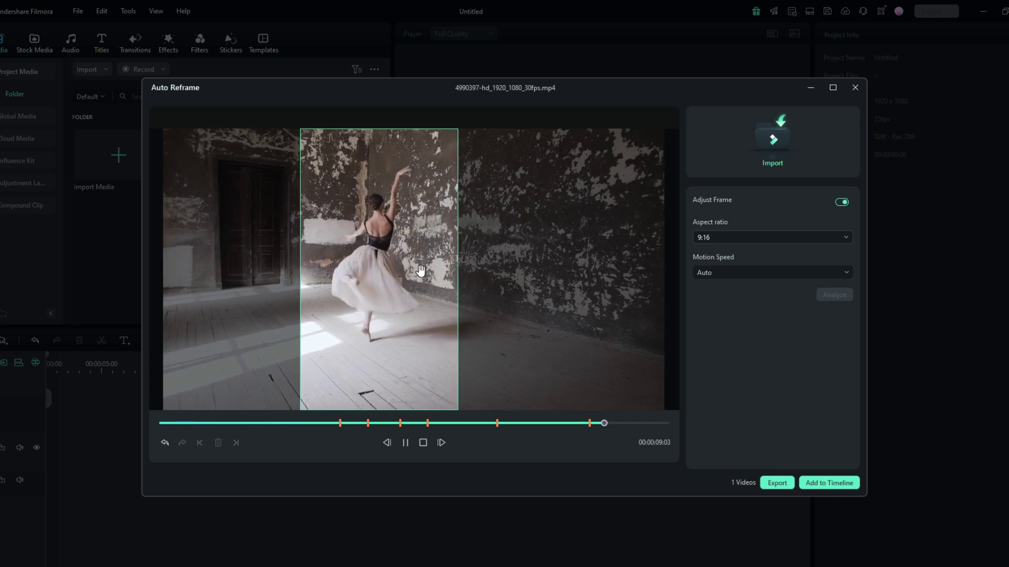
{"action": "key", "text": "space"}
{"action": "left_click_drag", "start_coordinate": [420, 271], "coordinate": [395, 262]}
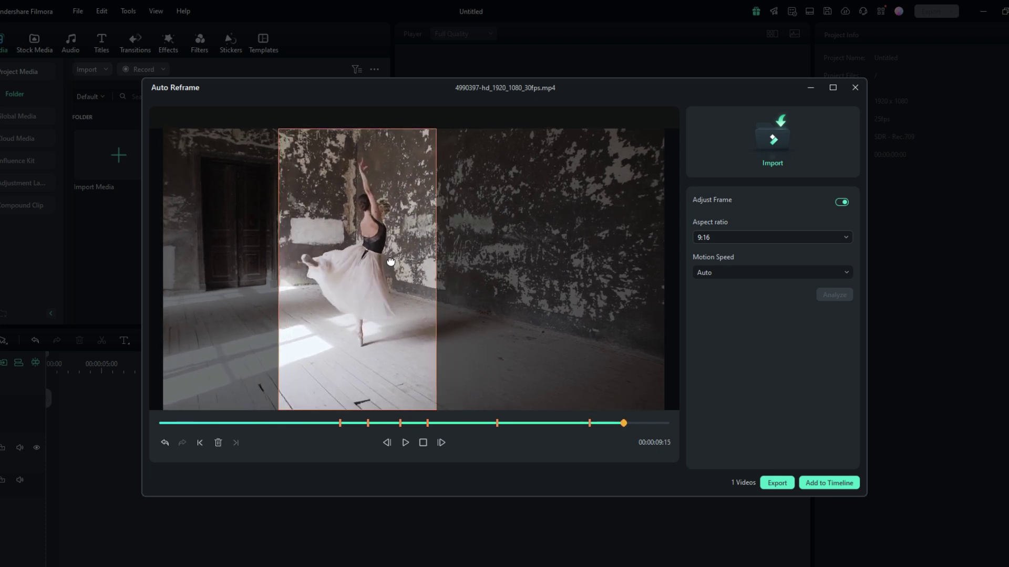
{"action": "key", "text": "space"}
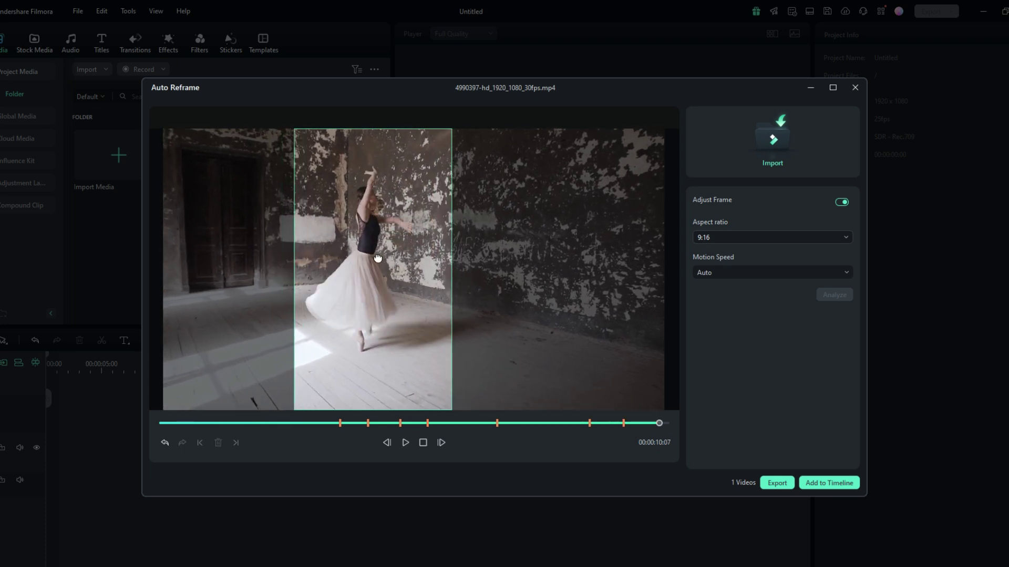
{"action": "left_click_drag", "start_coordinate": [383, 264], "coordinate": [425, 266]}
{"action": "key", "text": "space"}
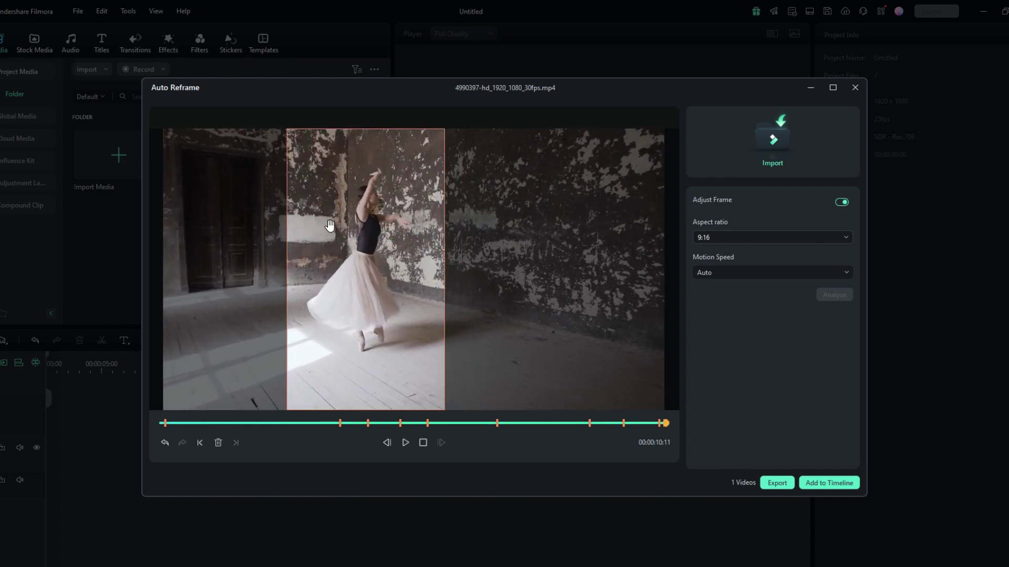
Step: Correct the crop frame slightly at about 9 seconds during playback and let the video play to its end
{"action": "key", "text": "space"}
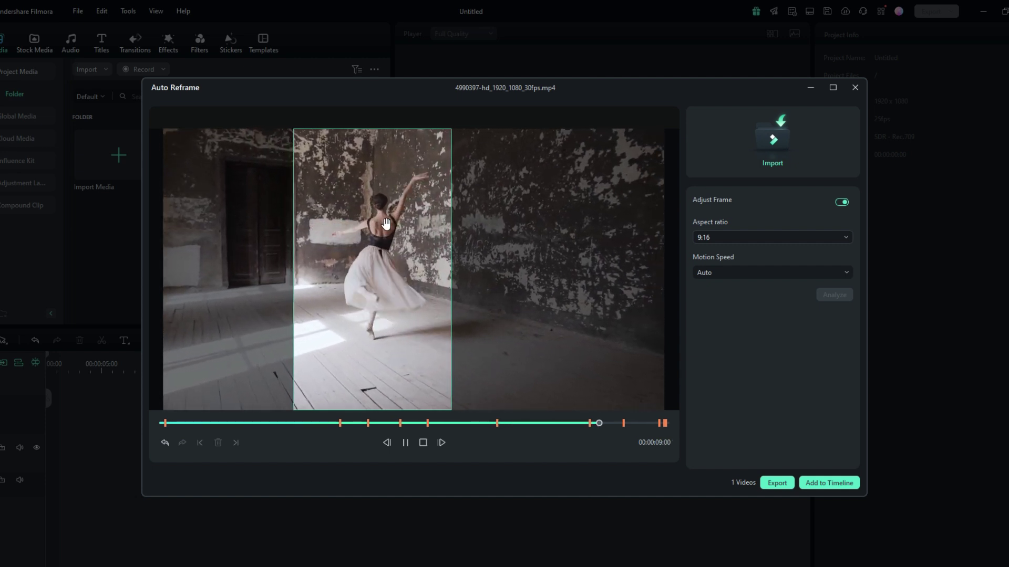
{"action": "key", "text": "space"}
{"action": "left_click_drag", "start_coordinate": [383, 224], "coordinate": [379, 223]}
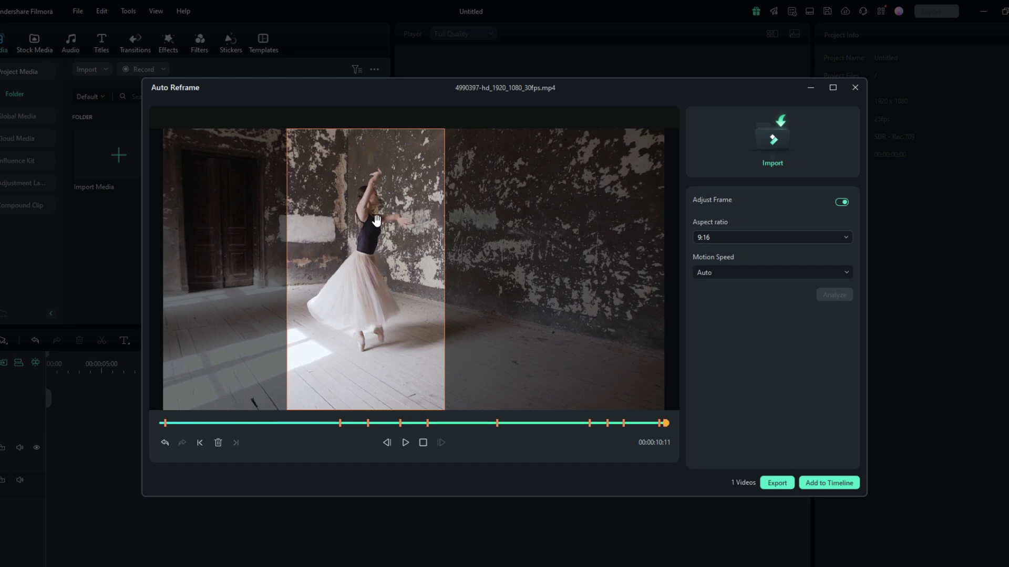
Step: Add the reframed clip to the timeline, keep the project settings at 1920 x 1080 25fps, and preview the clip
{"action": "left_click", "coordinate": [823, 483]}
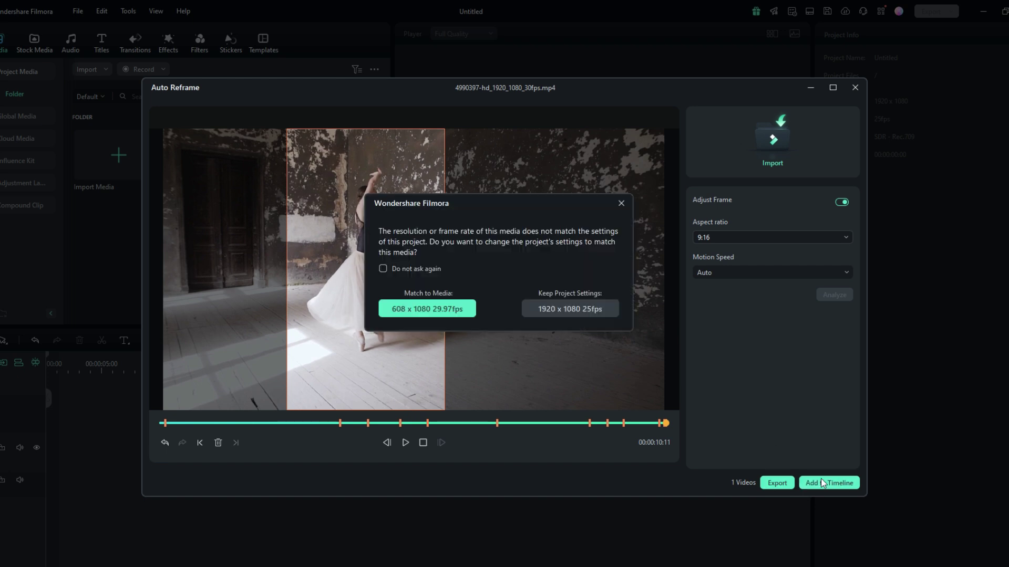
{"action": "left_click", "coordinate": [588, 308]}
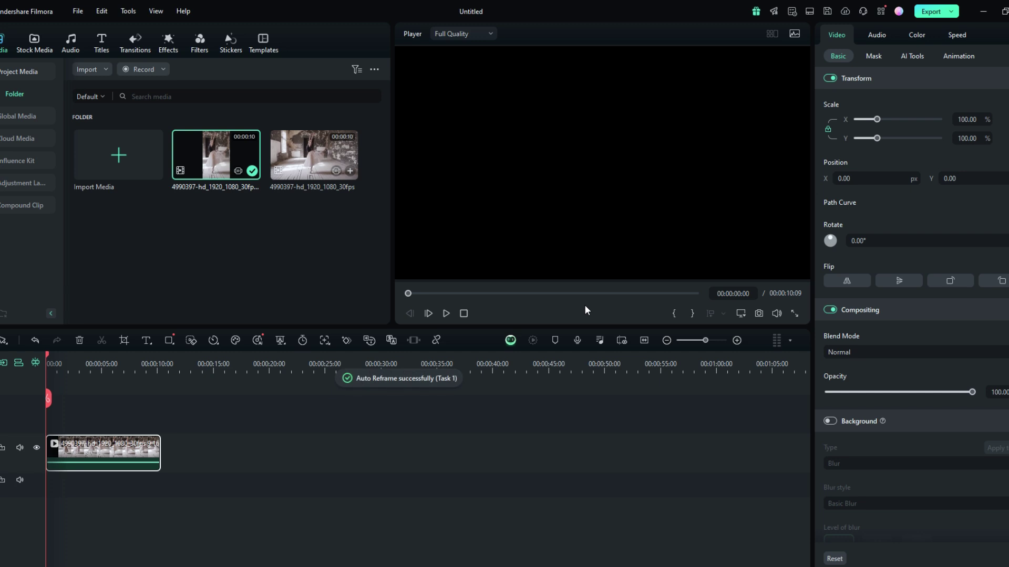
{"action": "double_click", "coordinate": [208, 158]}
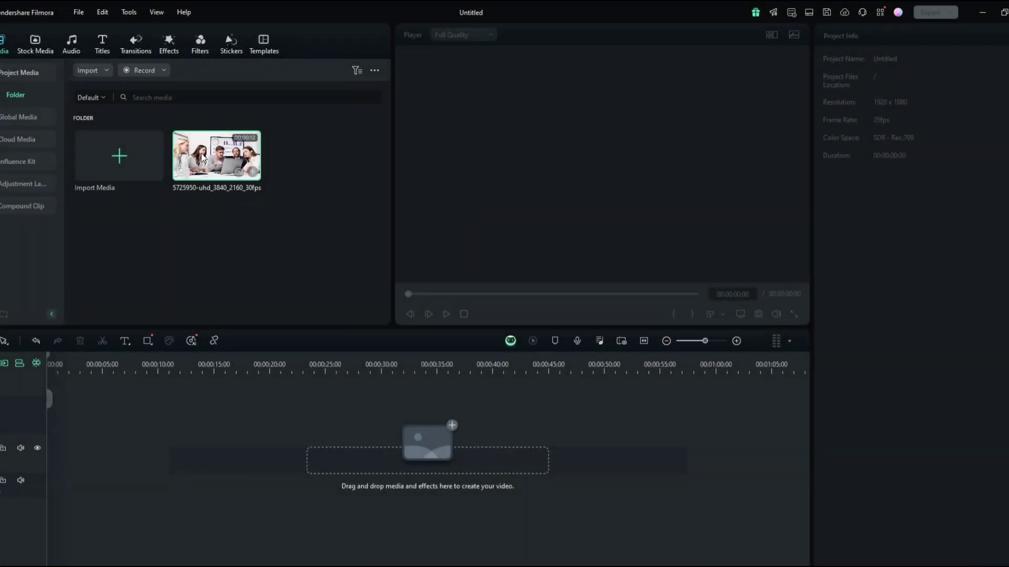
Step: Place the 5725950-uhd_3840_2160_30fps clip at the timeline start, match the project to 3840 x 2160 30fps, and mute its track
{"action": "left_click_drag", "start_coordinate": [177, 350], "coordinate": [63, 453]}
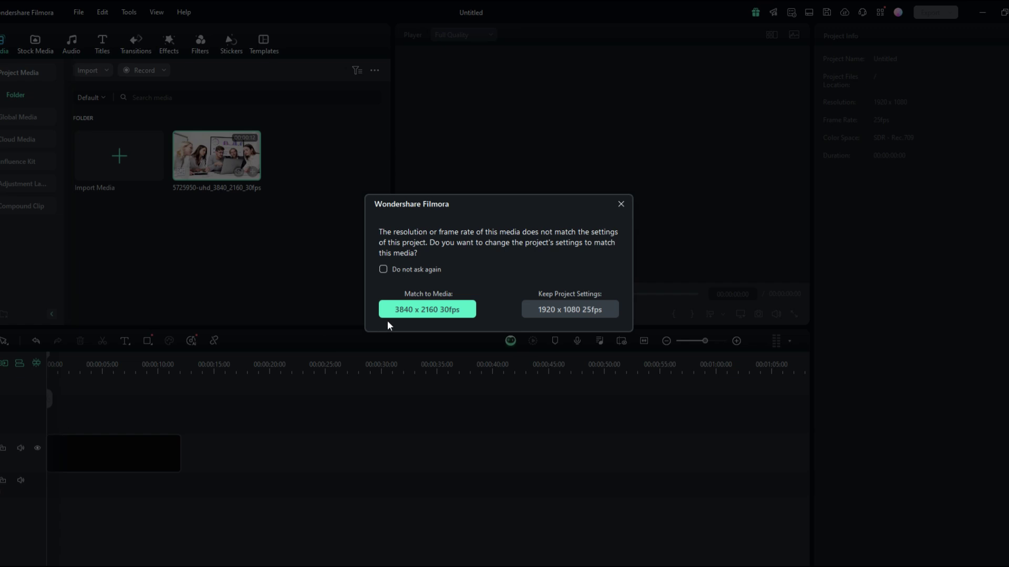
{"action": "left_click", "coordinate": [400, 311]}
{"action": "left_click", "coordinate": [21, 448]}
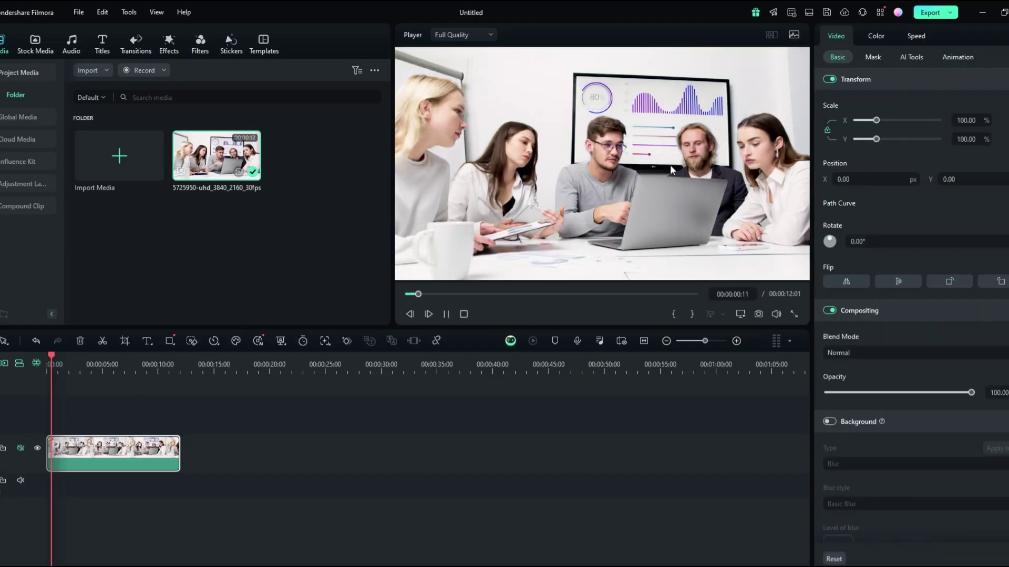
{"action": "key", "text": "space"}
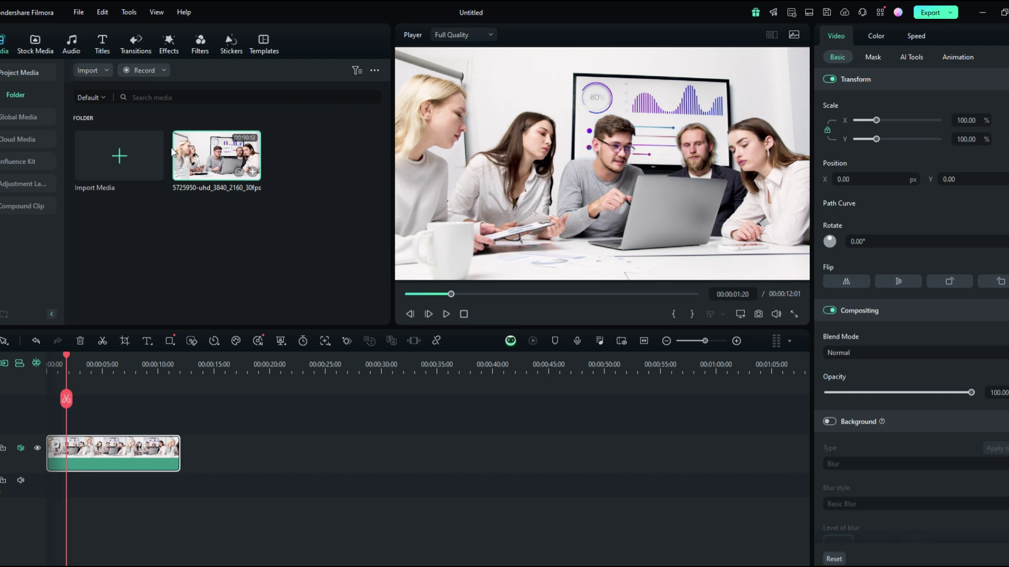
Step: Apply the AI Classic Mosaic effect from the Face Mosaic body effects to the office meeting clip
{"action": "left_click", "coordinate": [168, 52]}
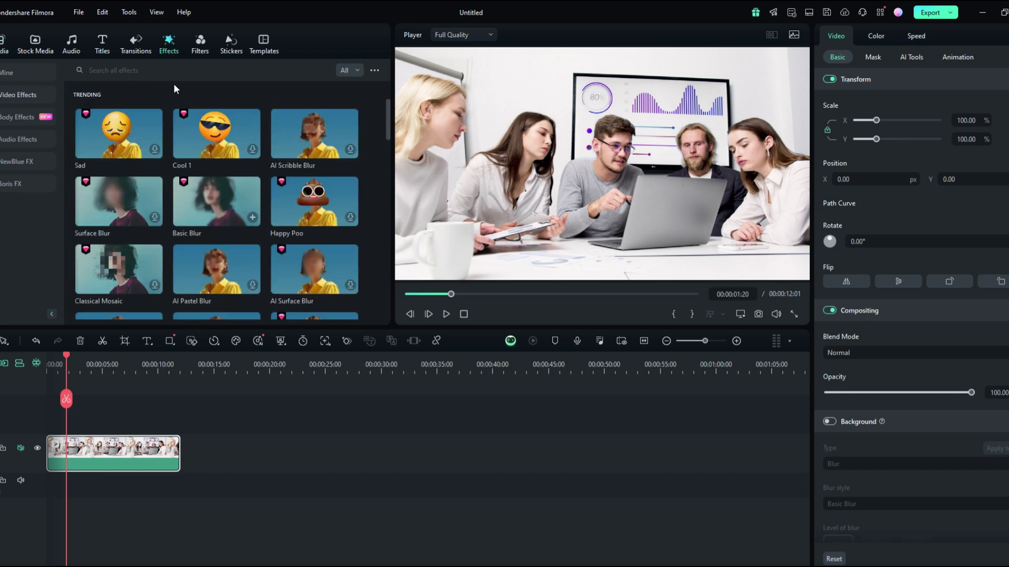
{"action": "left_click", "coordinate": [24, 111]}
{"action": "scroll", "coordinate": [14, 241], "scroll_direction": "down", "scroll_amount": 3}
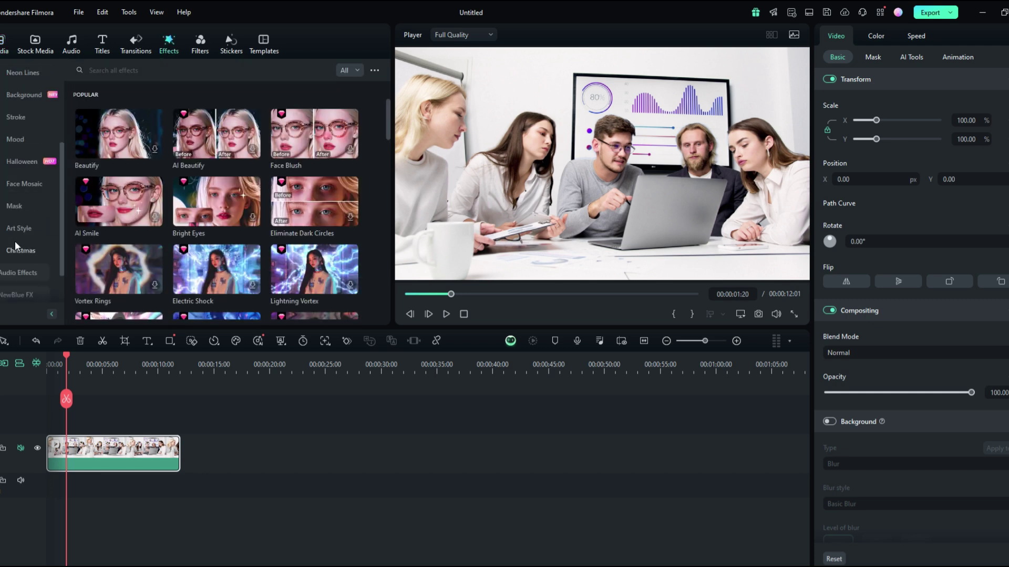
{"action": "left_click", "coordinate": [23, 184]}
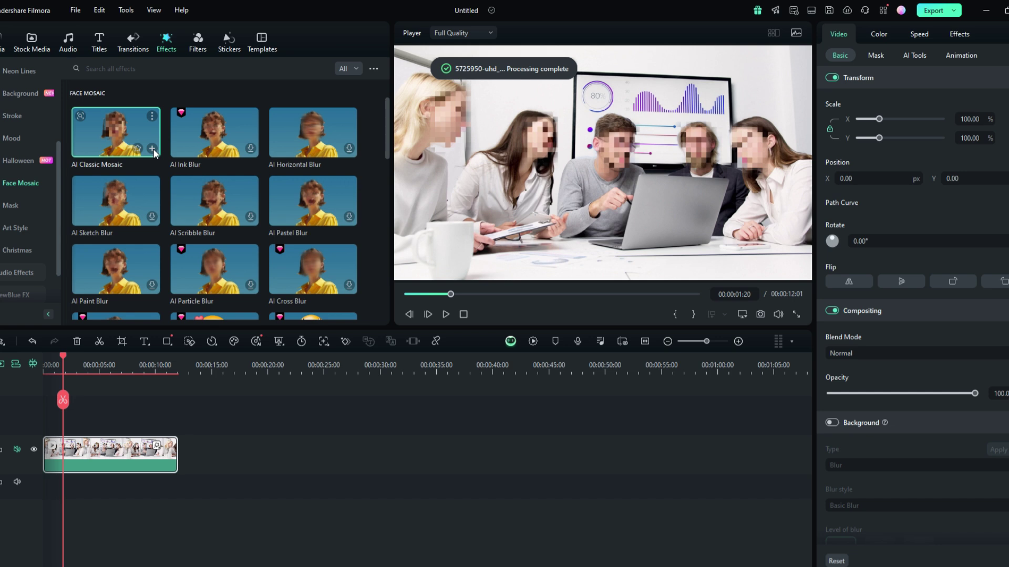
Step: Open the AI Classic Mosaic settings with all detected faces shown, and play the clip to check the face tracking
{"action": "left_click", "coordinate": [973, 31]}
{"action": "left_click", "coordinate": [934, 155]}
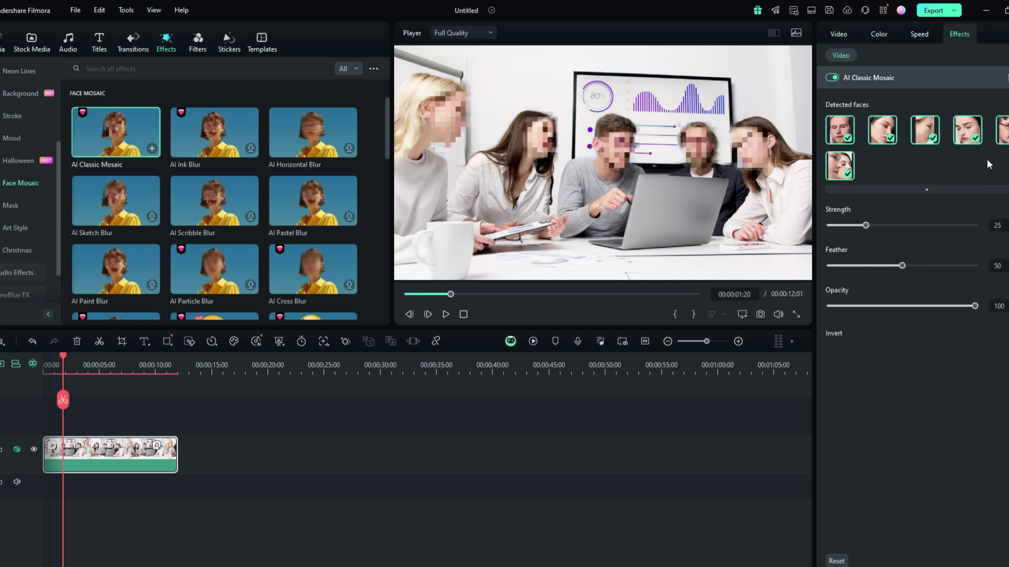
{"action": "key", "text": "space"}
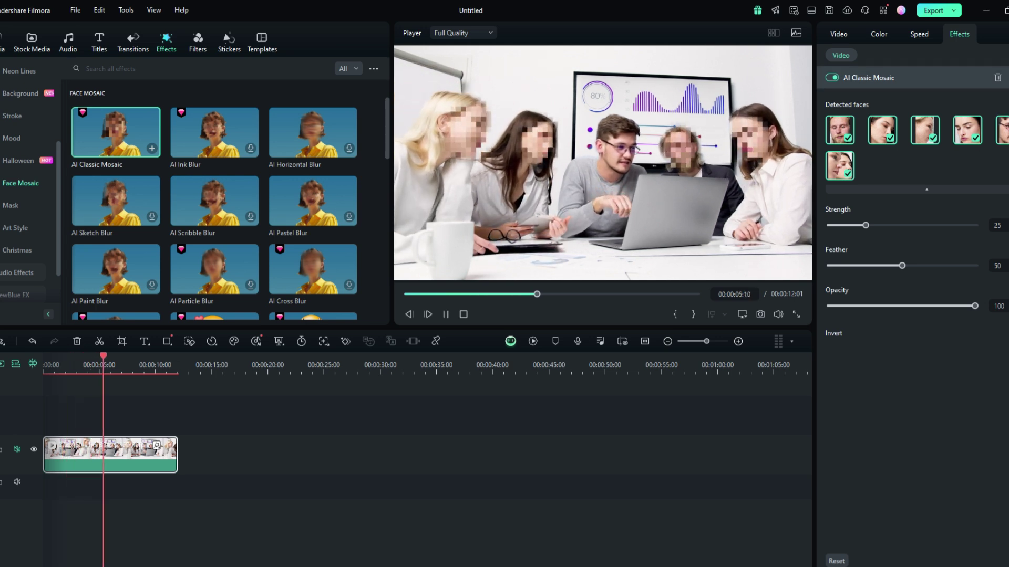
Step: Try excluding individual detected women's faces from the mosaic while the clip plays, and include them again
{"action": "left_click", "coordinate": [888, 132]}
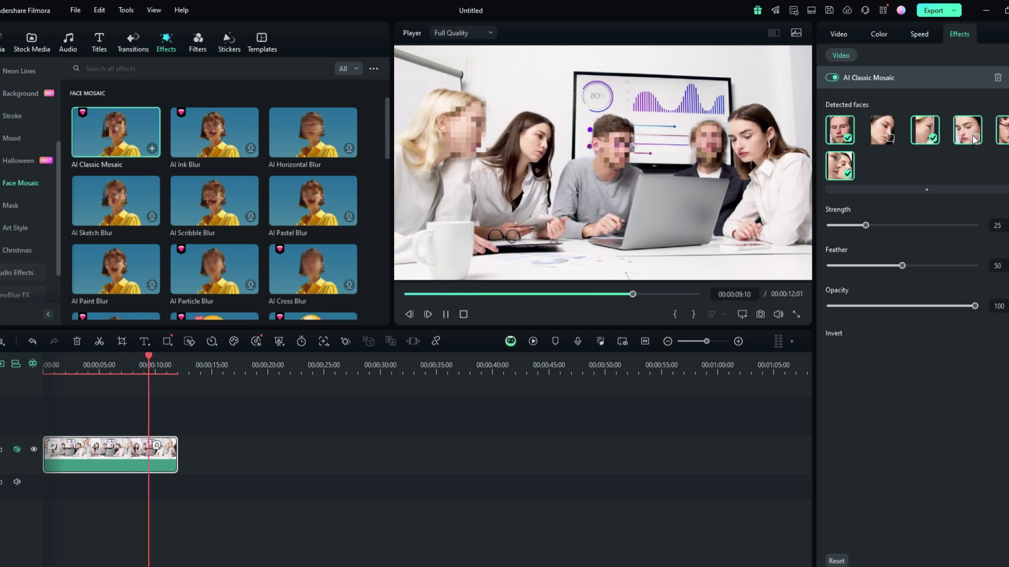
{"action": "left_click", "coordinate": [846, 137]}
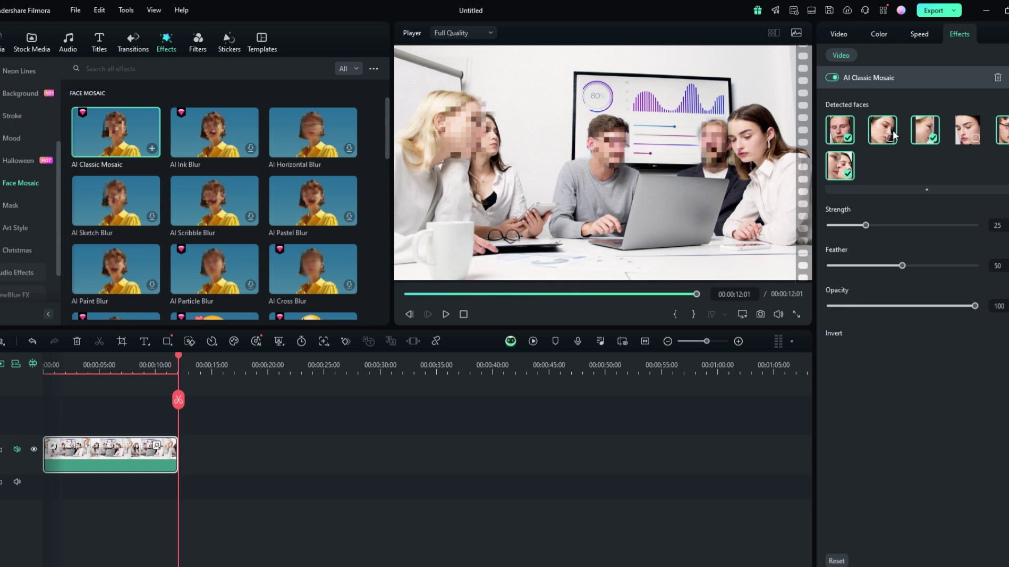
{"action": "left_click", "coordinate": [842, 166]}
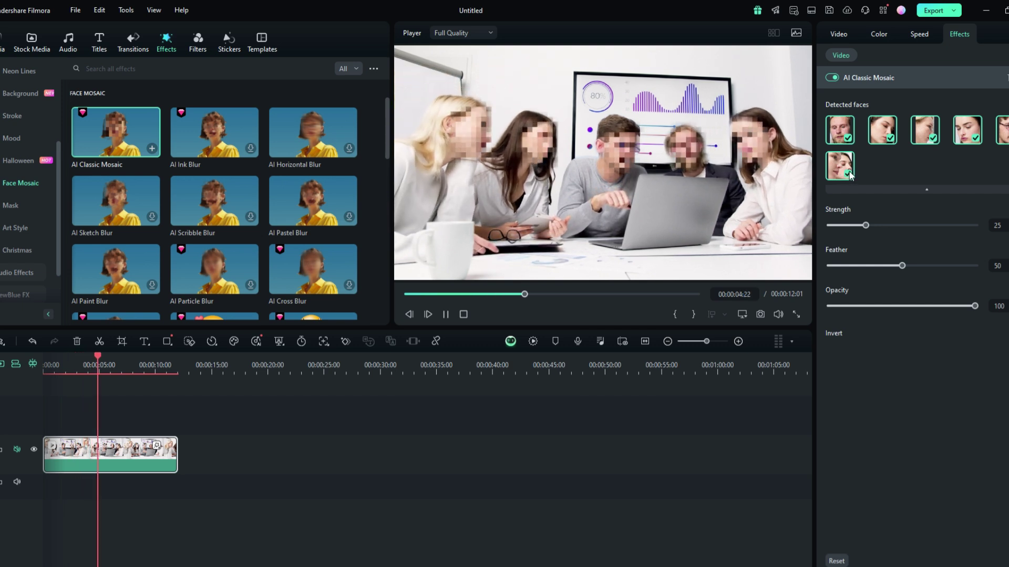
{"action": "left_click", "coordinate": [839, 166]}
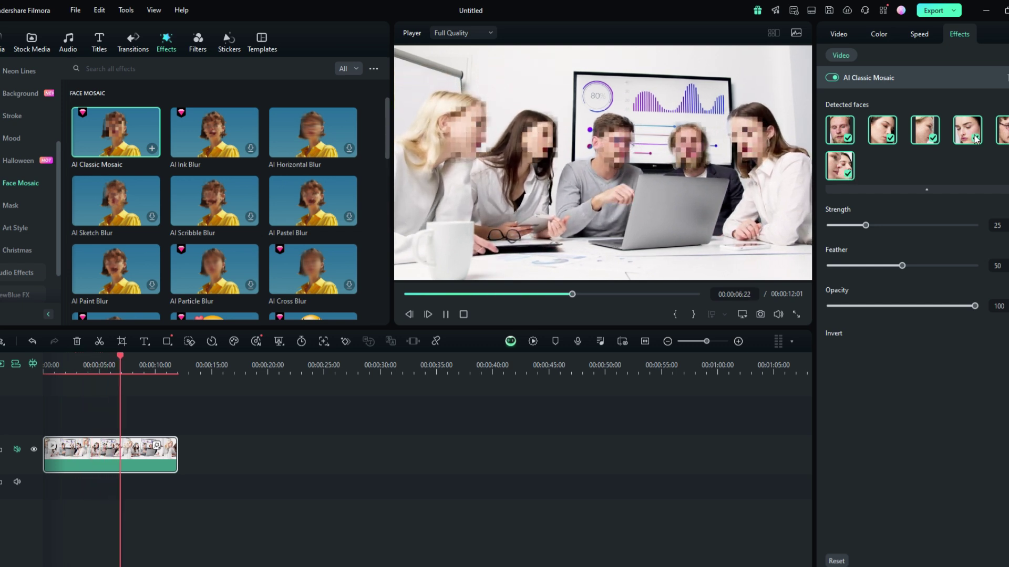
{"action": "left_click", "coordinate": [967, 130]}
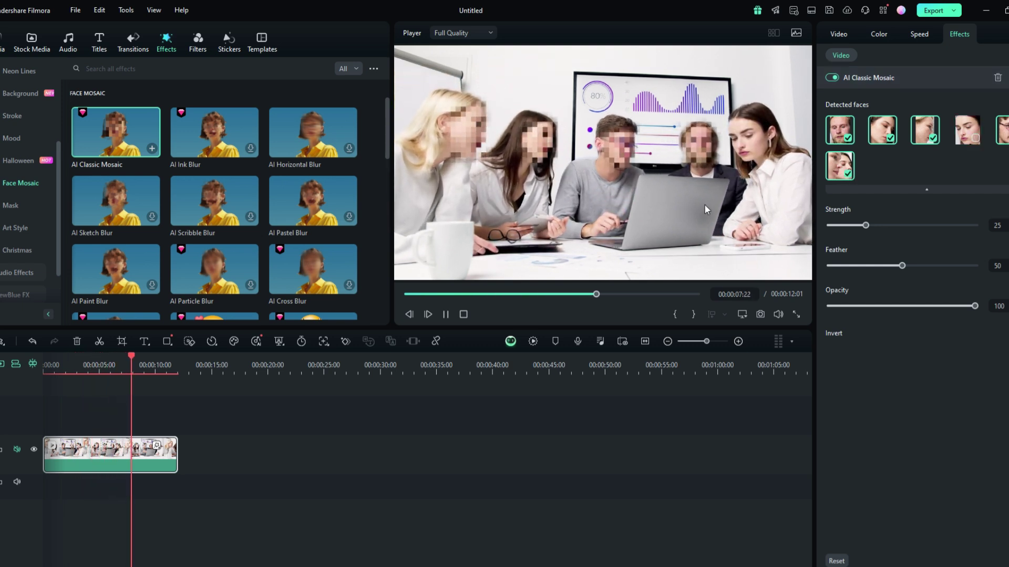
{"action": "left_click", "coordinate": [967, 129]}
Step: Exclude only the face of the man with glasses from the mosaic and play the clip in full screen
{"action": "left_click", "coordinate": [888, 138]}
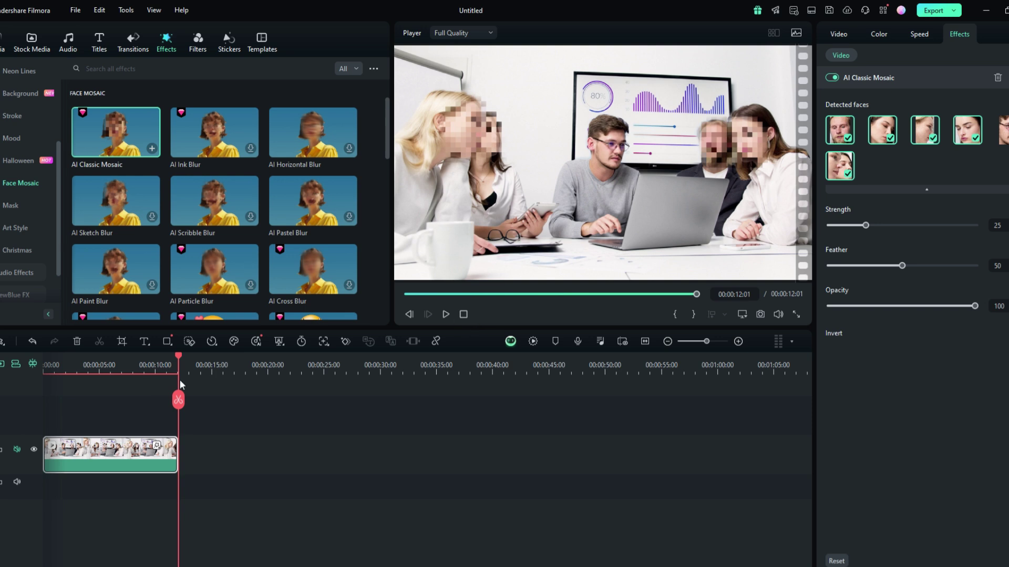
{"action": "key", "text": "space"}
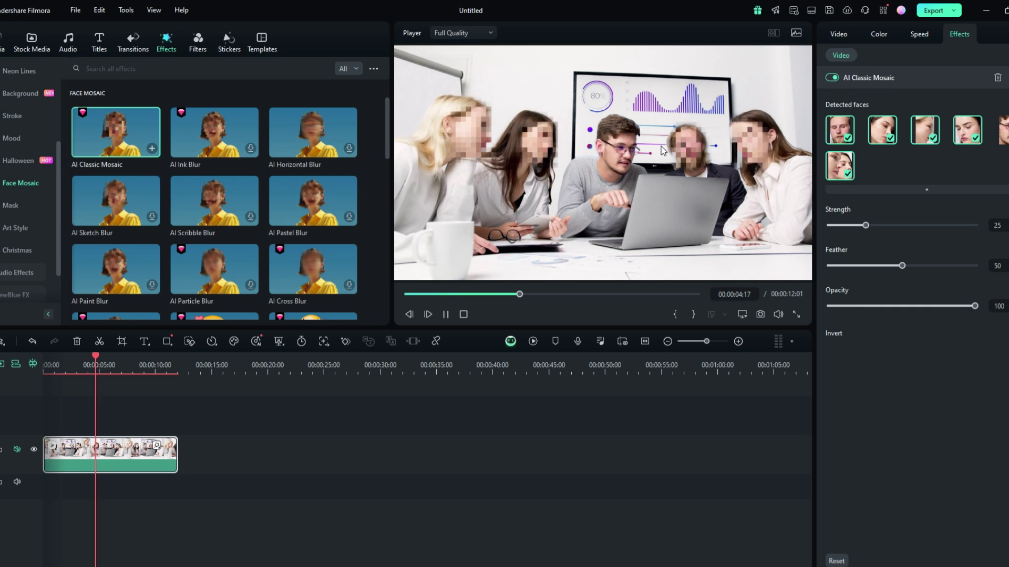
{"action": "left_click", "coordinate": [795, 315]}
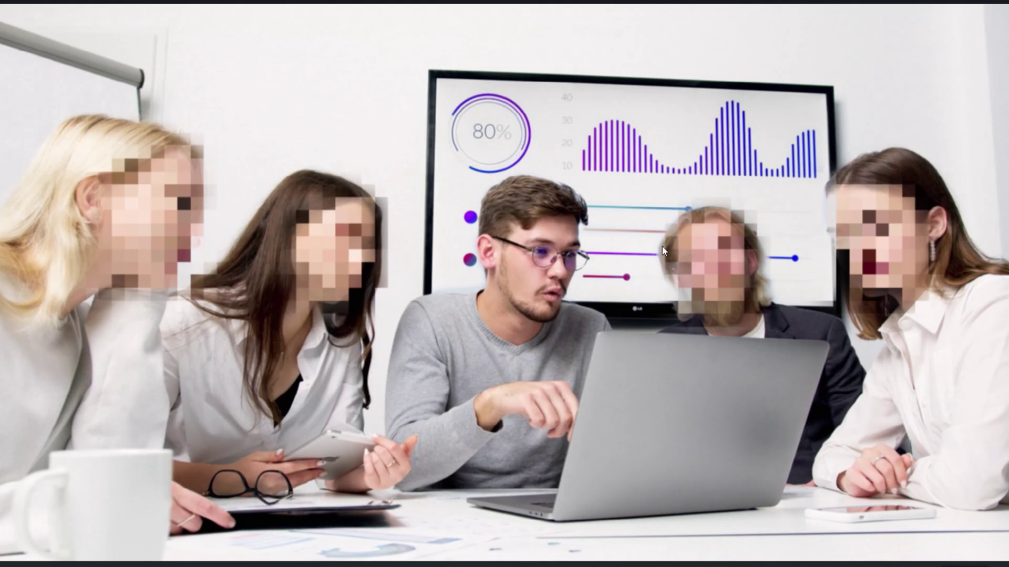